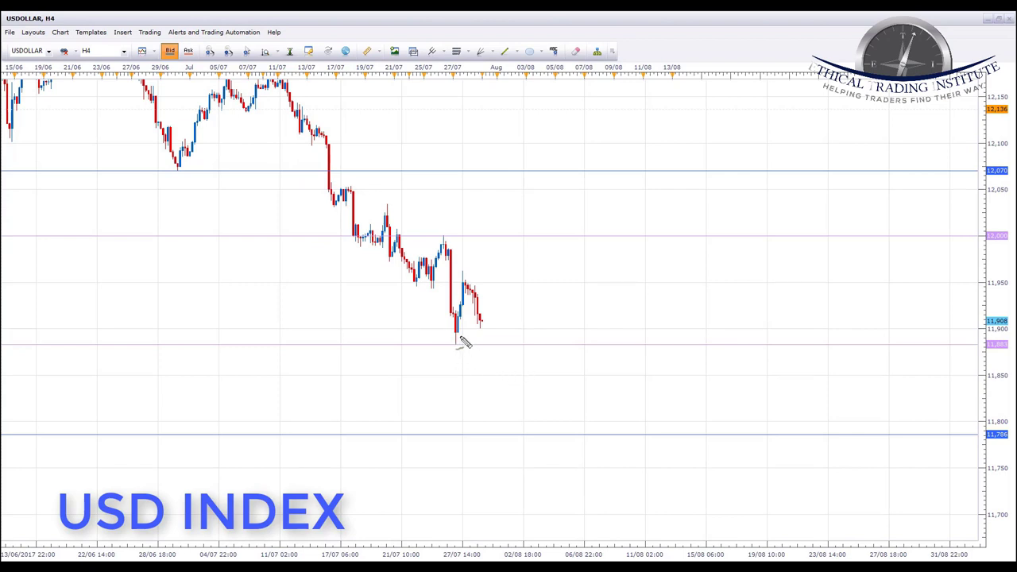
# Step: On the USDOLLAR H4 chart, circle the latest low, the 11,786 level label and the swing high at 12,000, and underline the earlier 12,000 support
pyautogui.moveTo(463, 342)
pyautogui.mouseDown()
pyautogui.moveTo(449, 348)
pyautogui.moveTo(461, 344)
pyautogui.mouseUp()
pyautogui.moveTo(1008, 429)
pyautogui.mouseDown()
pyautogui.moveTo(962, 438)
pyautogui.moveTo(1006, 443)
pyautogui.moveTo(994, 424)
pyautogui.mouseUp()
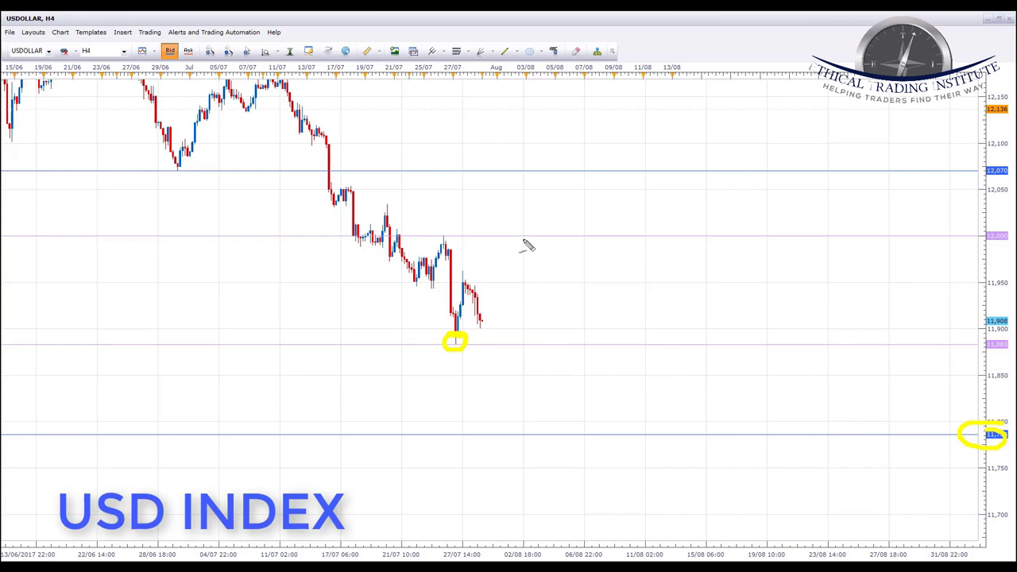
pyautogui.moveTo(446, 231)
pyautogui.mouseDown()
pyautogui.moveTo(434, 242)
pyautogui.moveTo(449, 231)
pyautogui.mouseUp()
pyautogui.moveTo(337, 236); pyautogui.dragTo(410, 237)
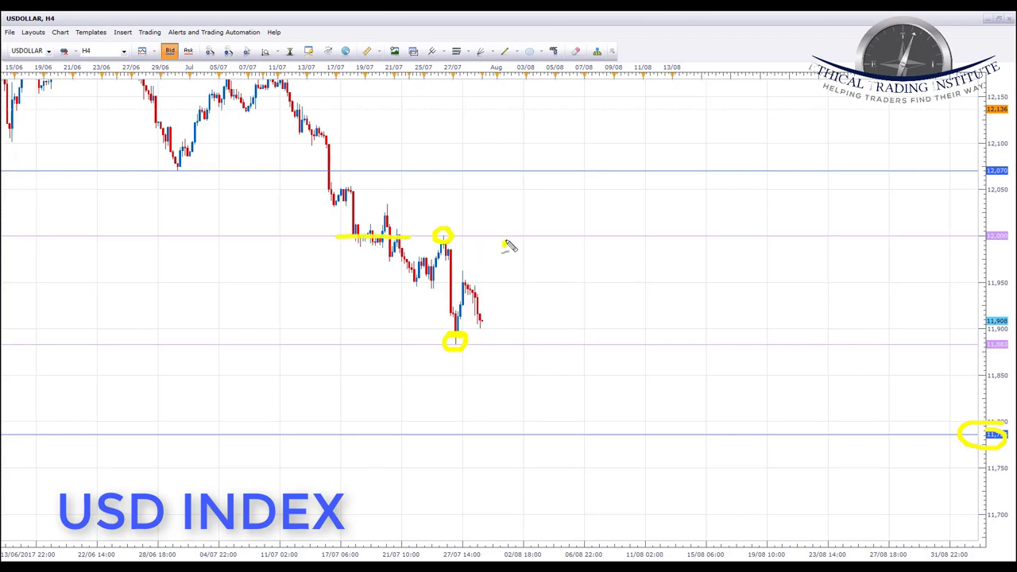
# Step: Sketch a break above the 12,000 level and highlight the 12,070 level, and clear all markings from the chart
pyautogui.moveTo(503, 246)
pyautogui.mouseDown()
pyautogui.moveTo(522, 221)
pyautogui.moveTo(547, 223)
pyautogui.mouseUp()
pyautogui.moveTo(524, 169); pyautogui.dragTo(624, 169)
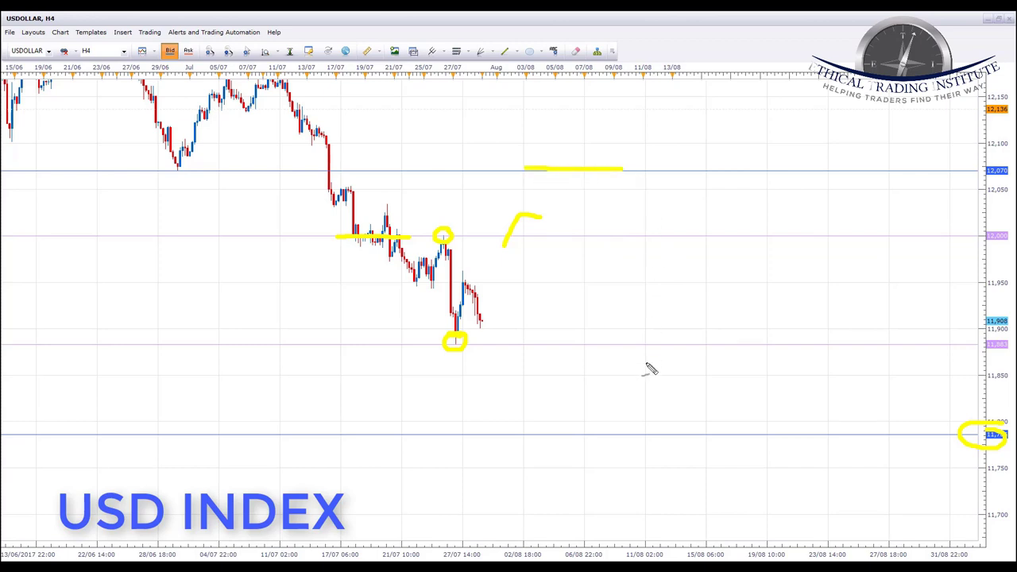
pyautogui.press('Escape')
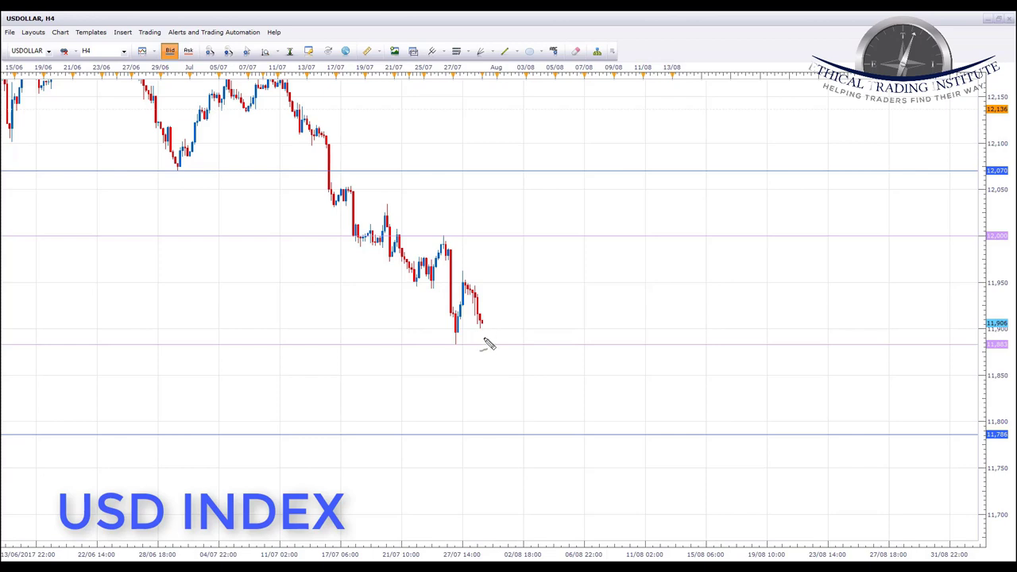
# Step: Sketch a stepped decline from the 11,883 level toward 11,786 and circle the most recent low
pyautogui.moveTo(483, 340)
pyautogui.mouseDown()
pyautogui.moveTo(491, 368)
pyautogui.moveTo(515, 378)
pyautogui.moveTo(522, 419)
pyautogui.mouseUp()
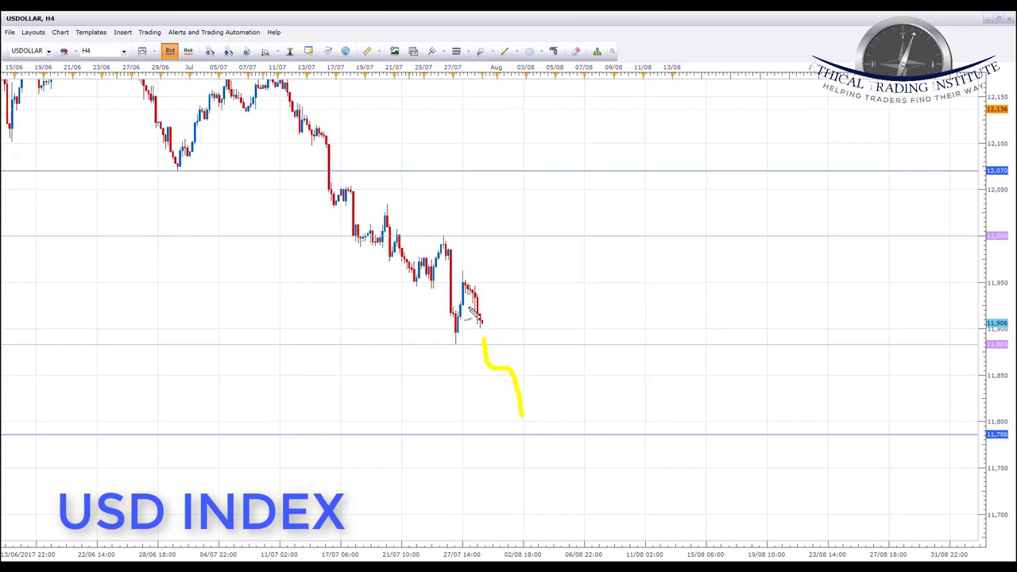
pyautogui.moveTo(468, 340)
pyautogui.mouseDown()
pyautogui.moveTo(445, 342)
pyautogui.moveTo(460, 352)
pyautogui.moveTo(454, 332)
pyautogui.mouseUp()
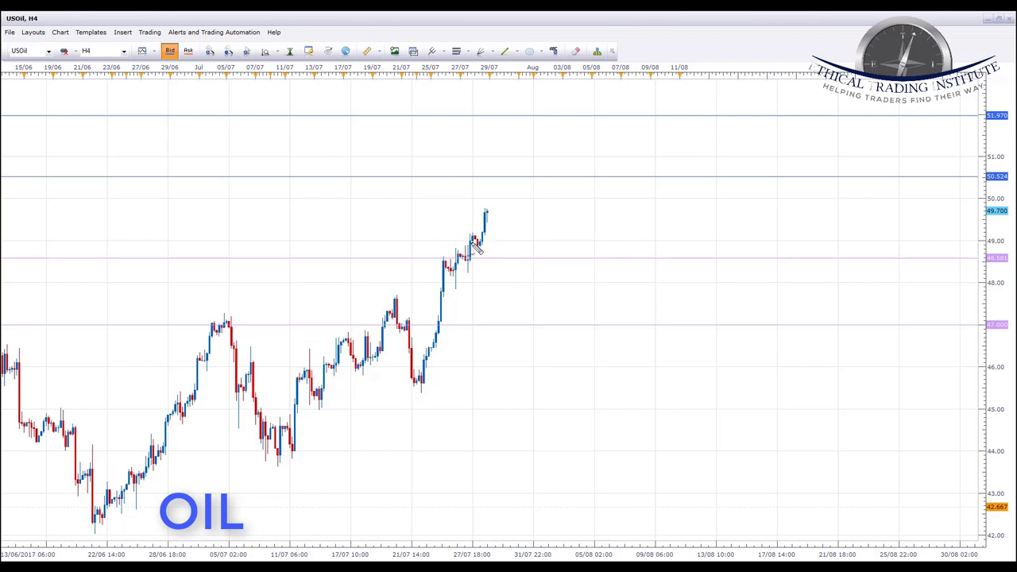
# Step: On the USOil H4 chart, circle the price consolidation around the 48.581 level and clear the marking
pyautogui.moveTo(475, 247)
pyautogui.mouseDown()
pyautogui.moveTo(445, 246)
pyautogui.moveTo(446, 267)
pyautogui.moveTo(480, 268)
pyautogui.moveTo(451, 252)
pyautogui.mouseUp()
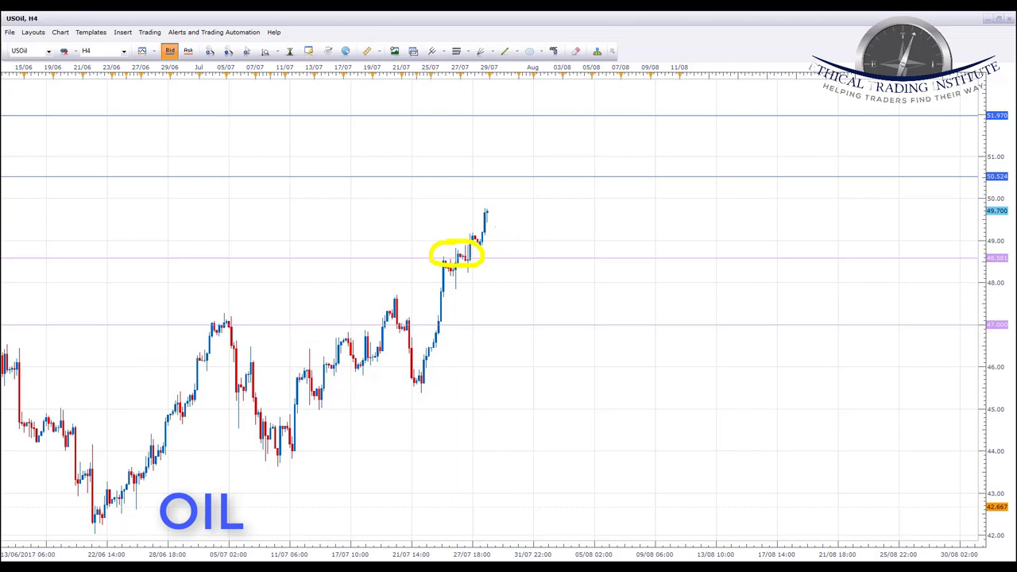
pyautogui.press('Escape')
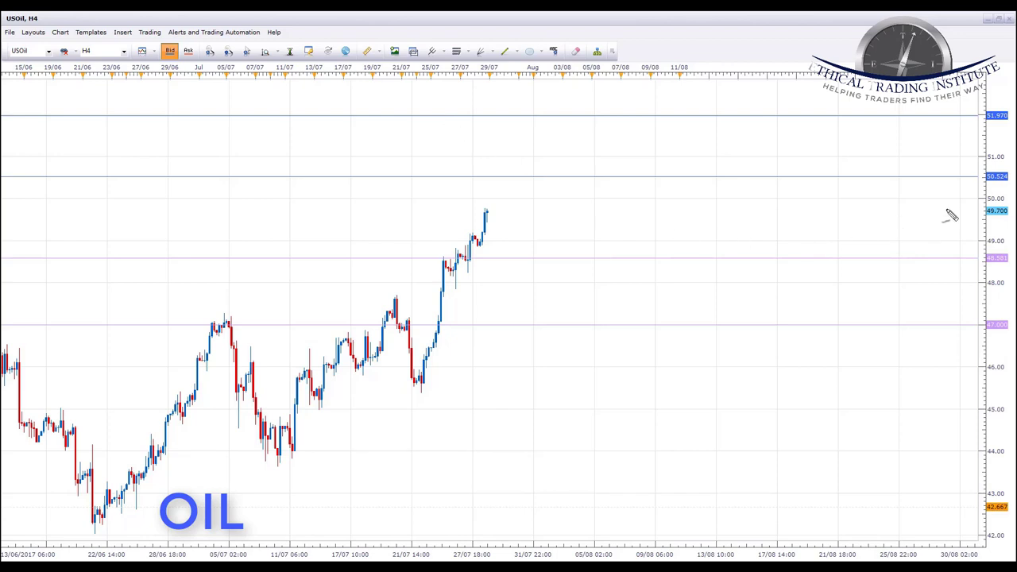
# Step: Circle the 50.524 label on the USOil chart and highlight the 50.524 and 51.970 levels above the current price
pyautogui.moveTo(1001, 165)
pyautogui.mouseDown()
pyautogui.moveTo(986, 185)
pyautogui.moveTo(1011, 191)
pyautogui.mouseUp()
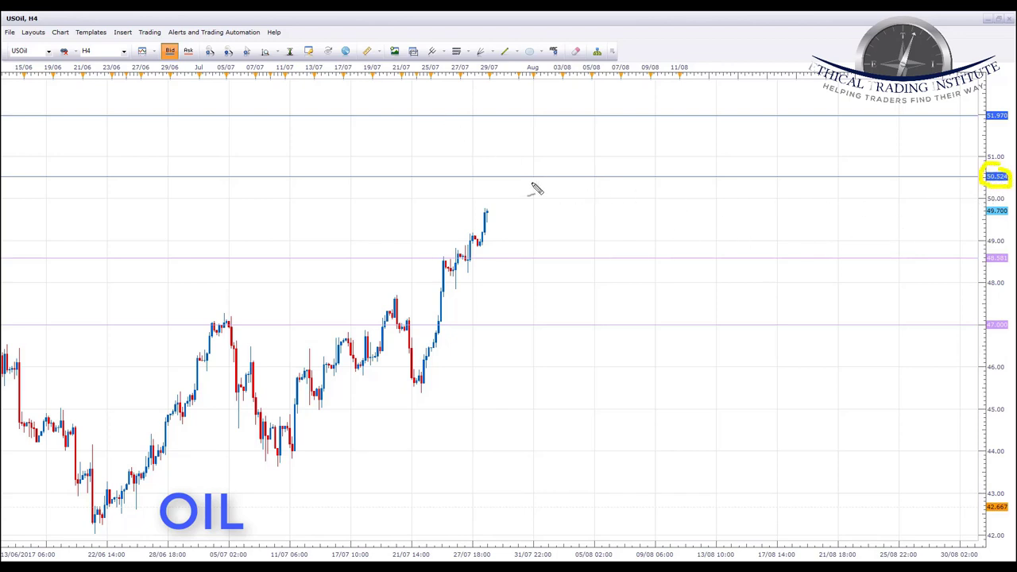
pyautogui.moveTo(470, 177); pyautogui.dragTo(521, 177)
pyautogui.moveTo(473, 116); pyautogui.dragTo(547, 116)
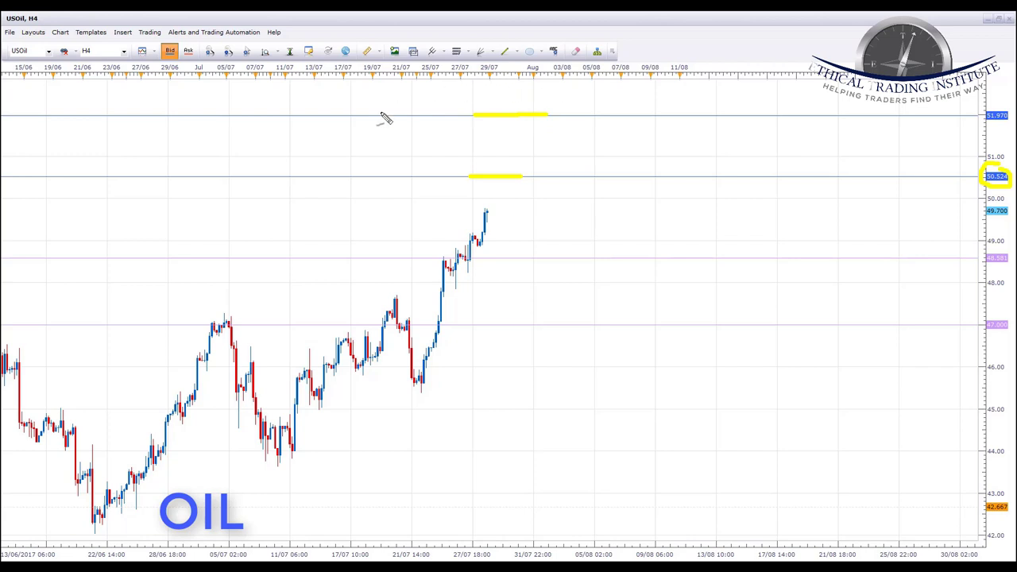
# Step: Draw an arrow toward the zone between 50.524 and 51.970, and sketch a pullback from current price to the highlighted 48.581 level
pyautogui.moveTo(354, 146)
pyautogui.mouseDown()
pyautogui.moveTo(430, 136)
pyautogui.moveTo(446, 122)
pyautogui.mouseUp()
pyautogui.moveTo(445, 121); pyautogui.dragTo(439, 137)
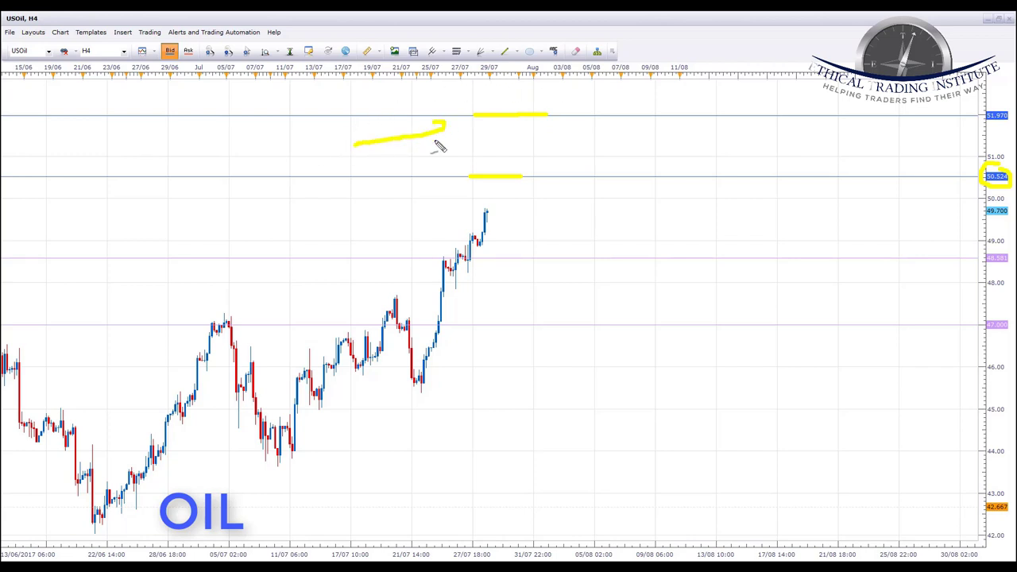
pyautogui.moveTo(487, 213); pyautogui.dragTo(503, 256)
pyautogui.moveTo(439, 259)
pyautogui.mouseDown()
pyautogui.moveTo(475, 257)
pyautogui.moveTo(471, 235)
pyautogui.moveTo(491, 229)
pyautogui.moveTo(498, 254)
pyautogui.mouseUp()
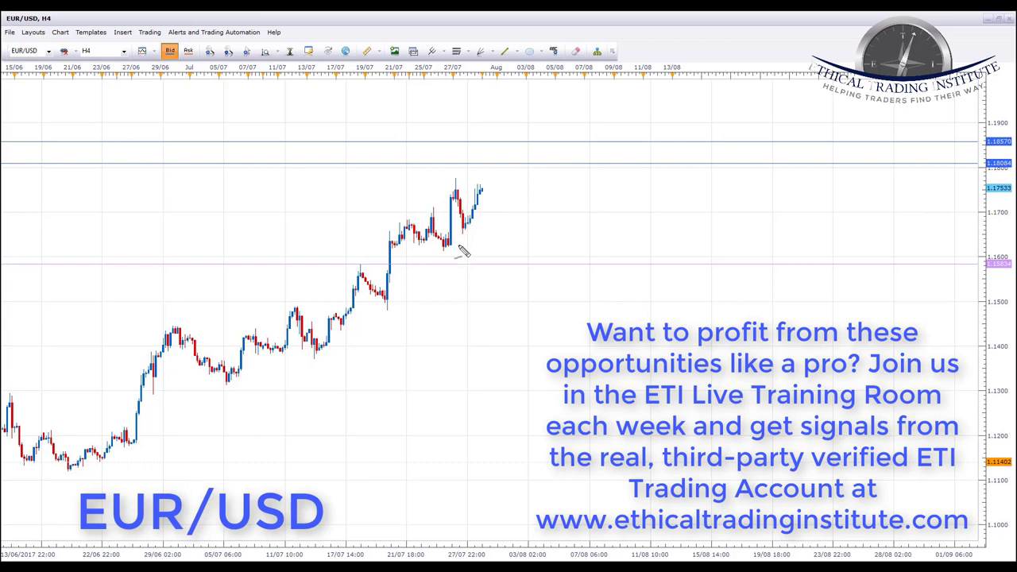
# Step: On the EUR/USD H4 chart, trace the recent uptrend swings, circle the 1.18084 label and highlight the 1.18570 level
pyautogui.moveTo(388, 294)
pyautogui.mouseDown()
pyautogui.moveTo(410, 230)
pyautogui.moveTo(441, 227)
pyautogui.moveTo(457, 196)
pyautogui.moveTo(464, 225)
pyautogui.moveTo(495, 173)
pyautogui.mouseUp()
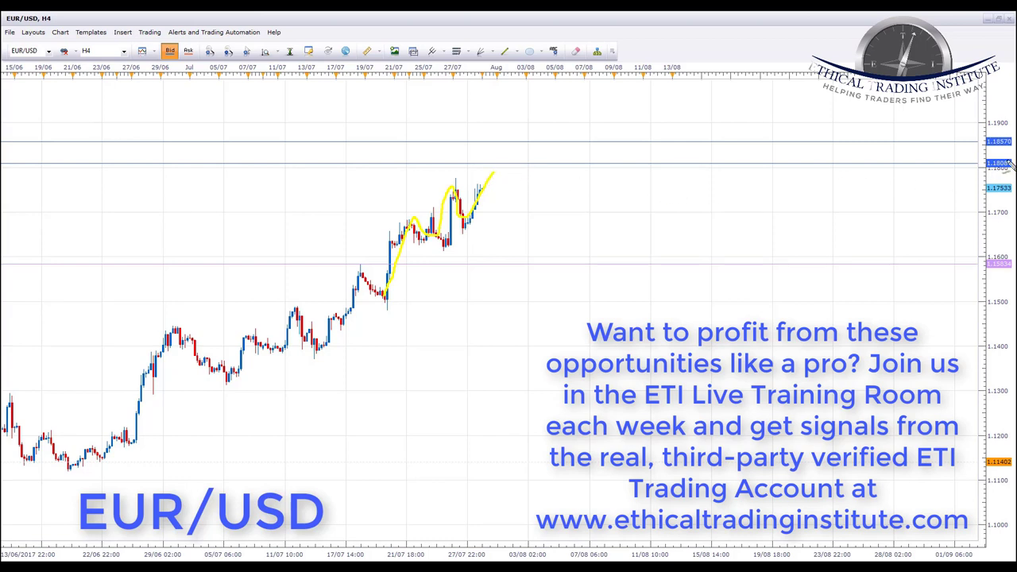
pyautogui.moveTo(1004, 161)
pyautogui.mouseDown()
pyautogui.moveTo(984, 168)
pyautogui.moveTo(1010, 170)
pyautogui.moveTo(1002, 158)
pyautogui.mouseUp()
pyautogui.moveTo(493, 139); pyautogui.dragTo(530, 139)
# Step: Sketch a pullback from current price to a circled zone at 1.15834, underline the earlier high at that level, and clear the markings
pyautogui.moveTo(480, 191)
pyautogui.mouseDown()
pyautogui.moveTo(504, 245)
pyautogui.moveTo(491, 254)
pyautogui.moveTo(496, 282)
pyautogui.moveTo(527, 278)
pyautogui.moveTo(530, 259)
pyautogui.mouseUp()
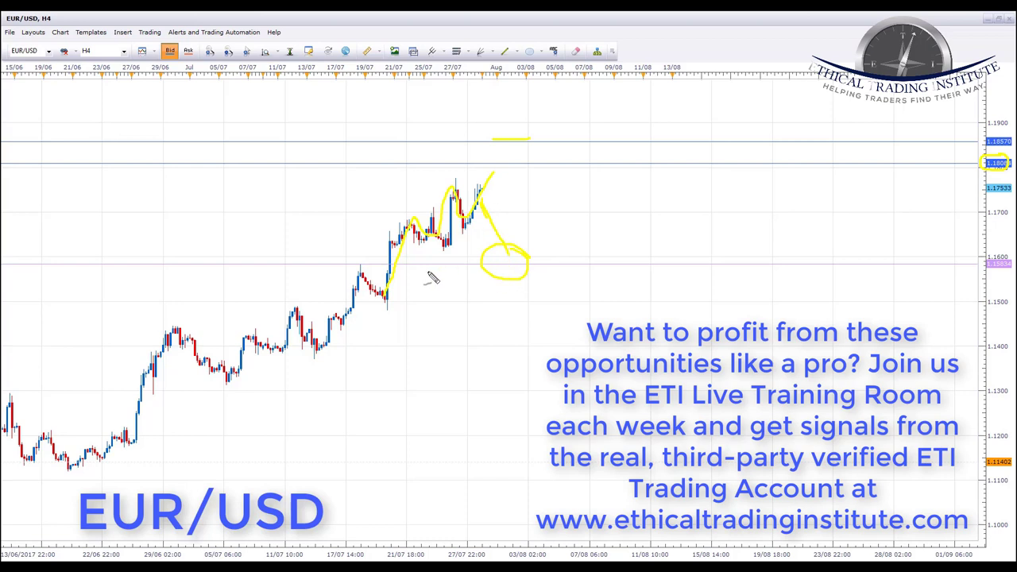
pyautogui.moveTo(321, 263); pyautogui.dragTo(389, 263)
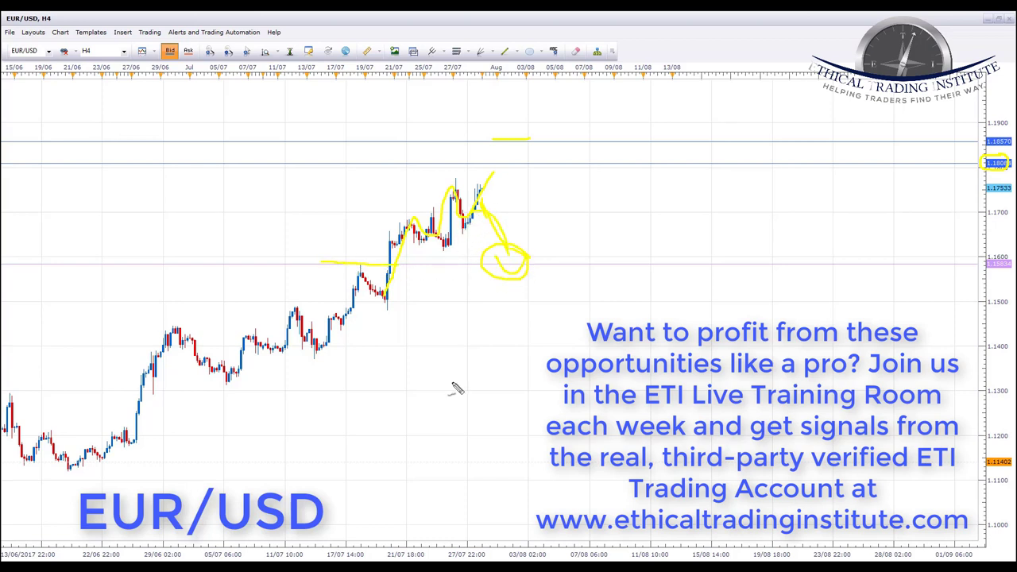
pyautogui.press('e')
# Step: Sketch a rebound from the circled 1.15834 zone up to 1.18084, and highlight the 1.18084 and 1.18570 levels
pyautogui.moveTo(537, 250)
pyautogui.mouseDown()
pyautogui.moveTo(512, 256)
pyautogui.moveTo(526, 270)
pyautogui.moveTo(563, 240)
pyautogui.moveTo(571, 166)
pyautogui.mouseUp()
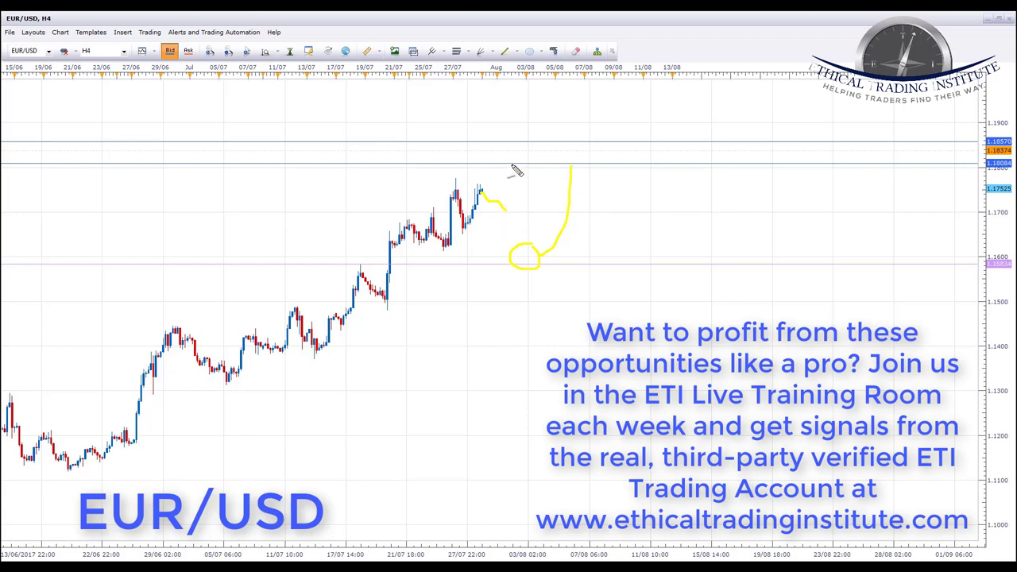
pyautogui.moveTo(509, 166); pyautogui.dragTo(544, 167)
pyautogui.moveTo(515, 144); pyautogui.dragTo(555, 144)
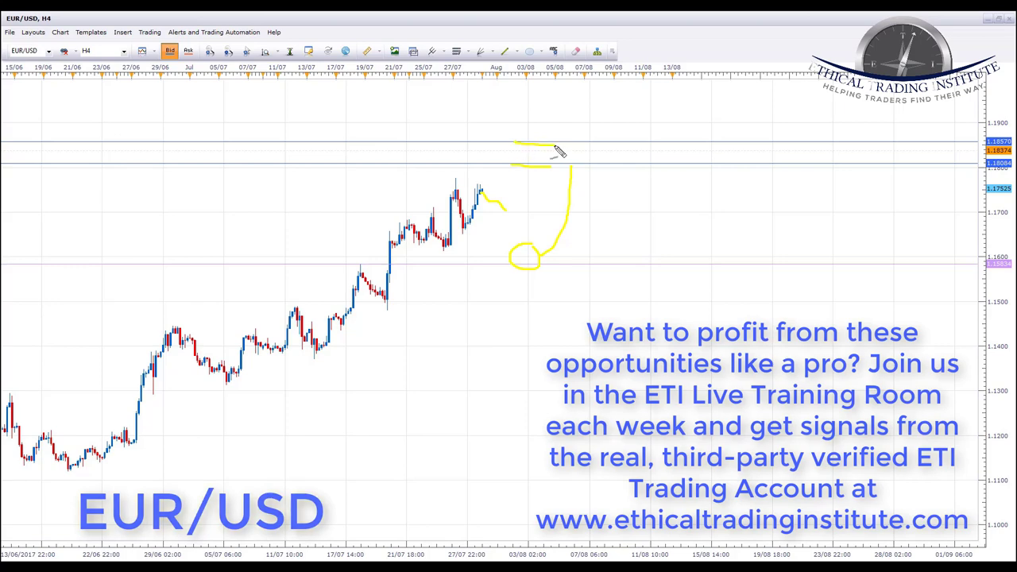
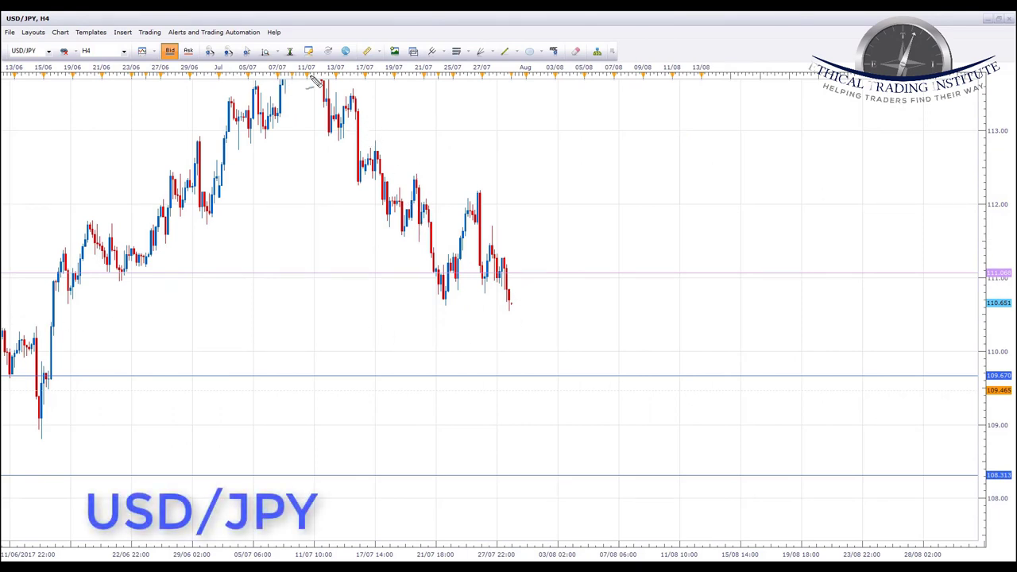
# Step: On the USD/JPY H4 chart, trace the July downtrend and draw an arrow to the area near 112.00, and clear the markings
pyautogui.moveTo(313, 92)
pyautogui.mouseDown()
pyautogui.moveTo(337, 120)
pyautogui.moveTo(355, 168)
pyautogui.moveTo(387, 197)
pyautogui.moveTo(404, 188)
pyautogui.moveTo(430, 256)
pyautogui.mouseUp()
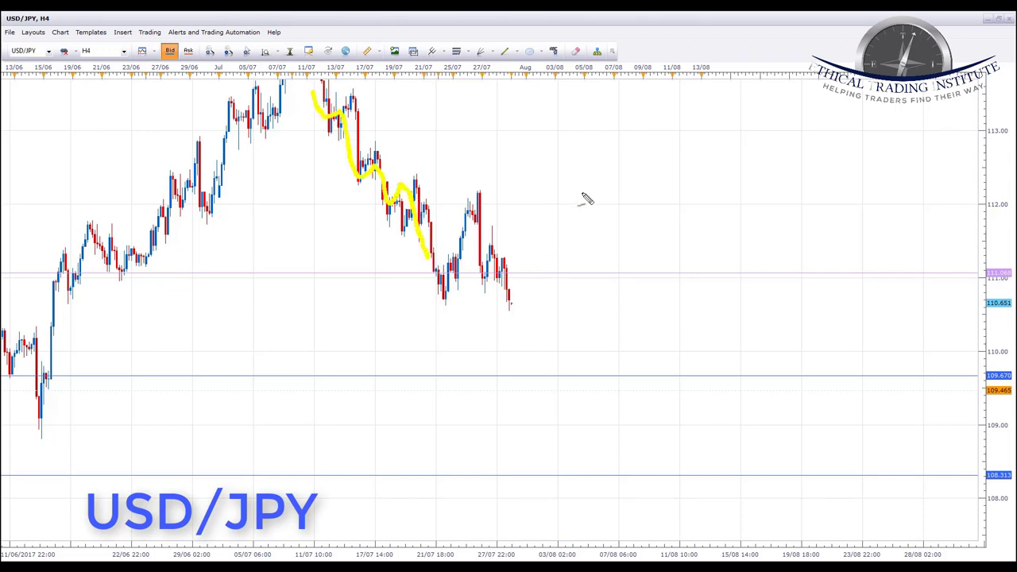
pyautogui.moveTo(579, 181)
pyautogui.mouseDown()
pyautogui.moveTo(507, 195)
pyautogui.moveTo(509, 206)
pyautogui.moveTo(518, 200)
pyautogui.mouseUp()
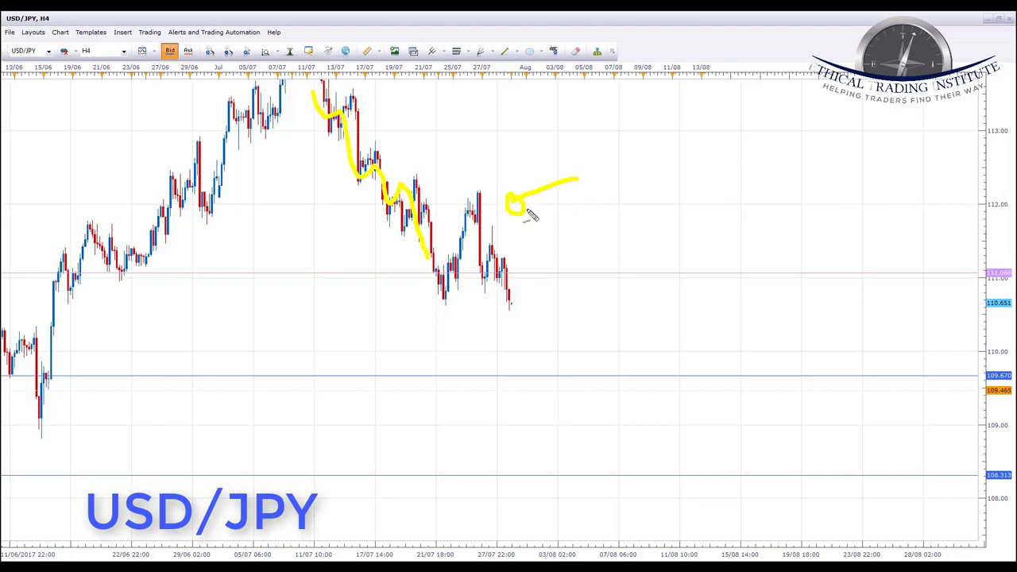
pyautogui.press('Escape')
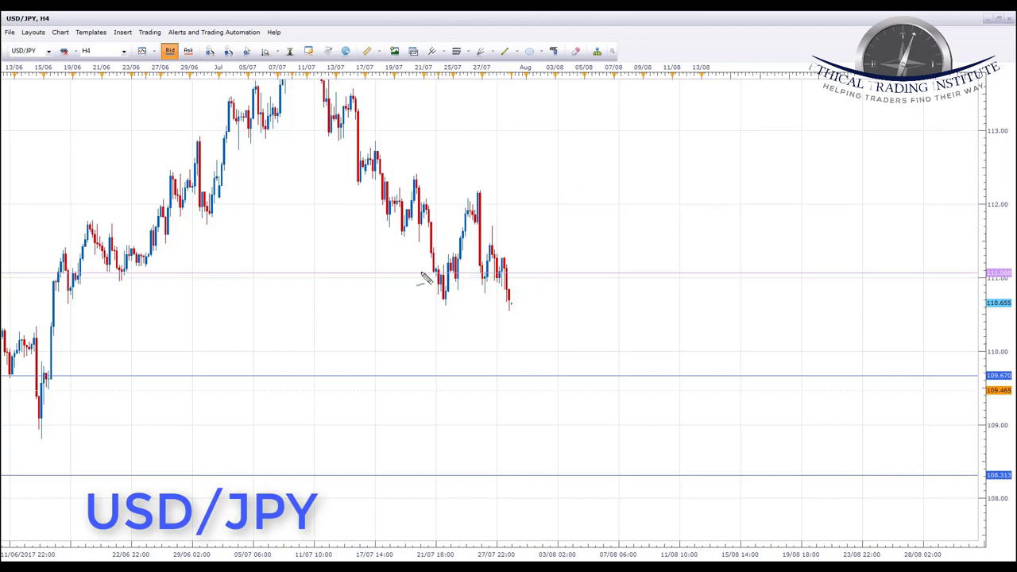
# Step: Underline the 111.068 level, trace the recent swings around it with a circled retest, and clear the markings
pyautogui.moveTo(410, 271)
pyautogui.mouseDown()
pyautogui.moveTo(447, 275)
pyautogui.moveTo(443, 295)
pyautogui.moveTo(450, 288)
pyautogui.moveTo(450, 253)
pyautogui.moveTo(469, 240)
pyautogui.moveTo(477, 199)
pyautogui.moveTo(483, 283)
pyautogui.moveTo(494, 240)
pyautogui.moveTo(506, 299)
pyautogui.moveTo(532, 278)
pyautogui.mouseUp()
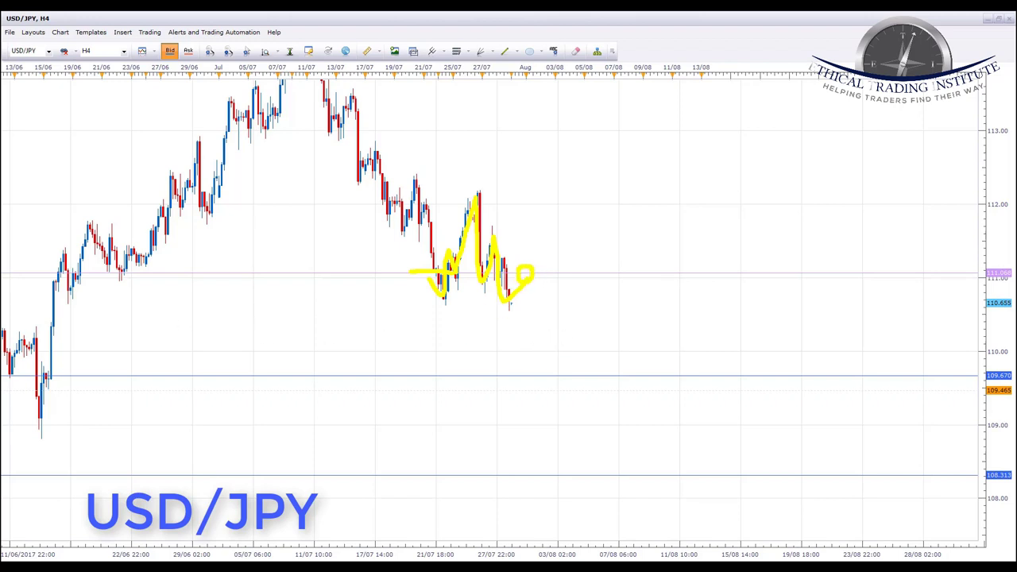
pyautogui.press('Escape')
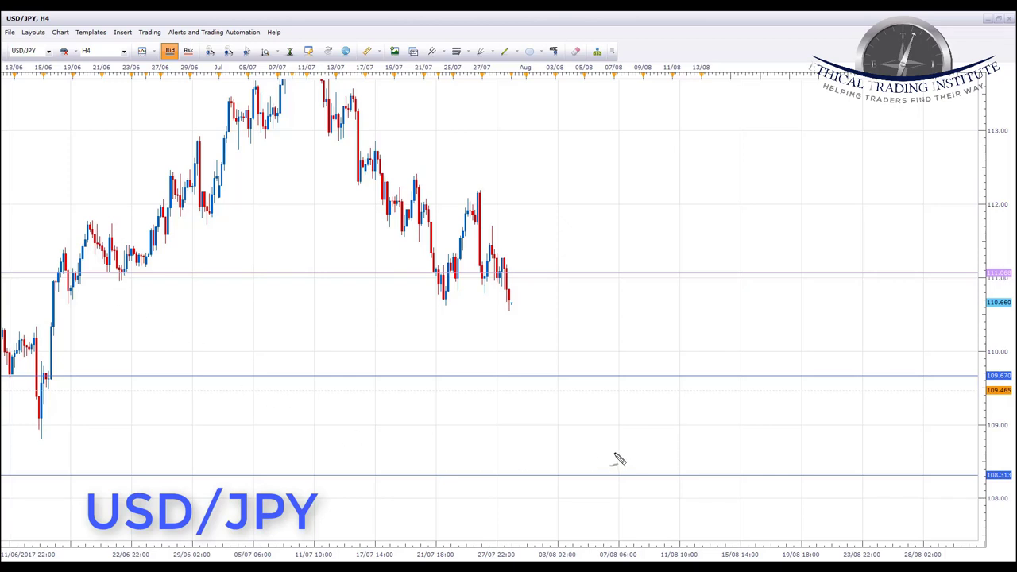
# Step: Circle the 109.670 and 108.313 level labels on the USD/JPY chart and draw a stroke in the zone between them
pyautogui.moveTo(970, 368)
pyautogui.mouseDown()
pyautogui.moveTo(1006, 395)
pyautogui.moveTo(985, 361)
pyautogui.mouseUp()
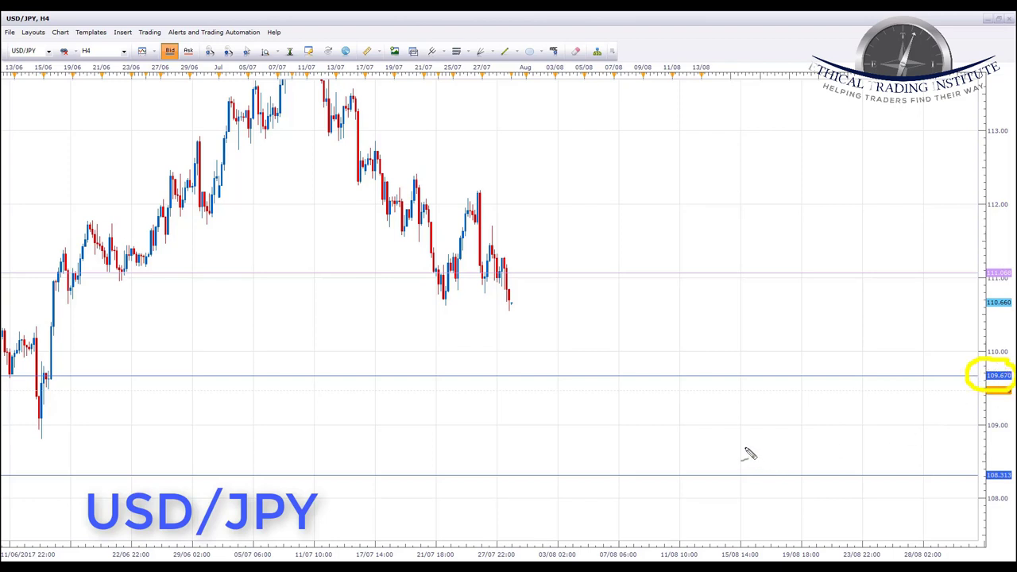
pyautogui.moveTo(1005, 463)
pyautogui.mouseDown()
pyautogui.moveTo(965, 482)
pyautogui.moveTo(1002, 493)
pyautogui.moveTo(988, 466)
pyautogui.mouseUp()
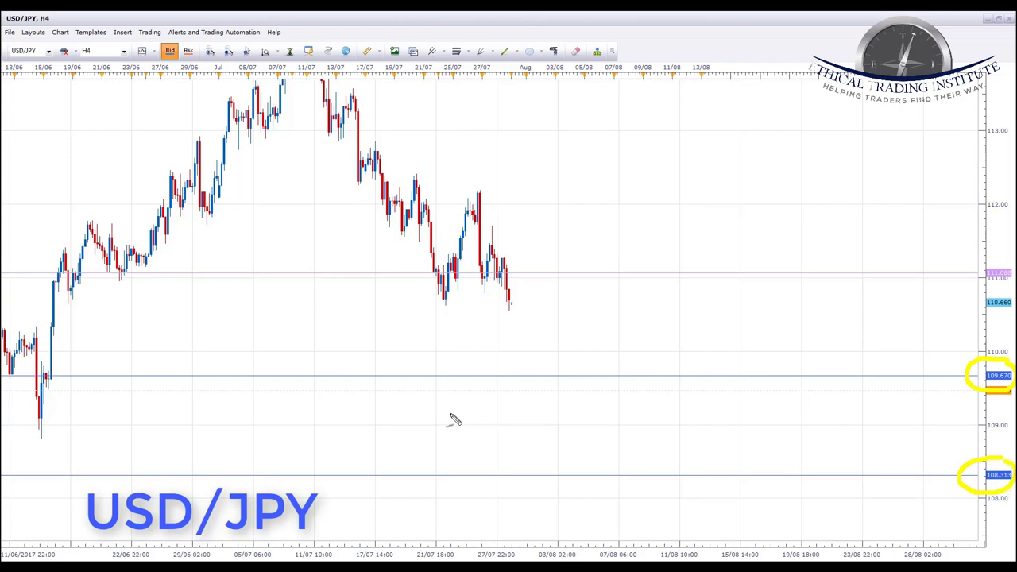
pyautogui.moveTo(302, 402)
pyautogui.mouseDown()
pyautogui.moveTo(488, 453)
pyautogui.moveTo(442, 459)
pyautogui.mouseUp()
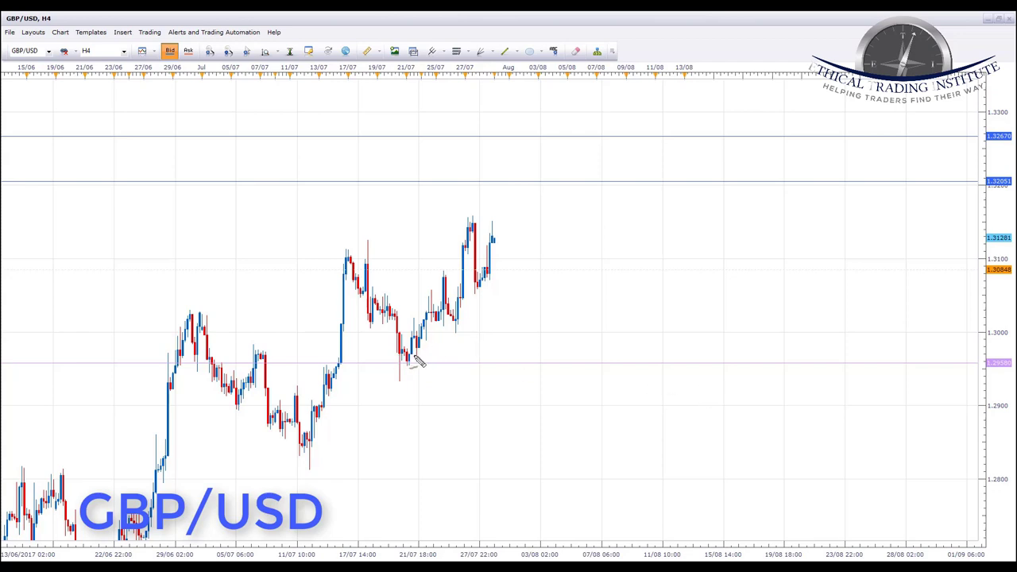
# Step: On the GBP/USD H4 chart, circle the low at 1.29580, draw a rising trendline from it, and sketch a dip and rally toward 1.32051 and 1.32670
pyautogui.moveTo(433, 350)
pyautogui.mouseDown()
pyautogui.moveTo(400, 345)
pyautogui.moveTo(402, 386)
pyautogui.moveTo(430, 359)
pyautogui.mouseUp()
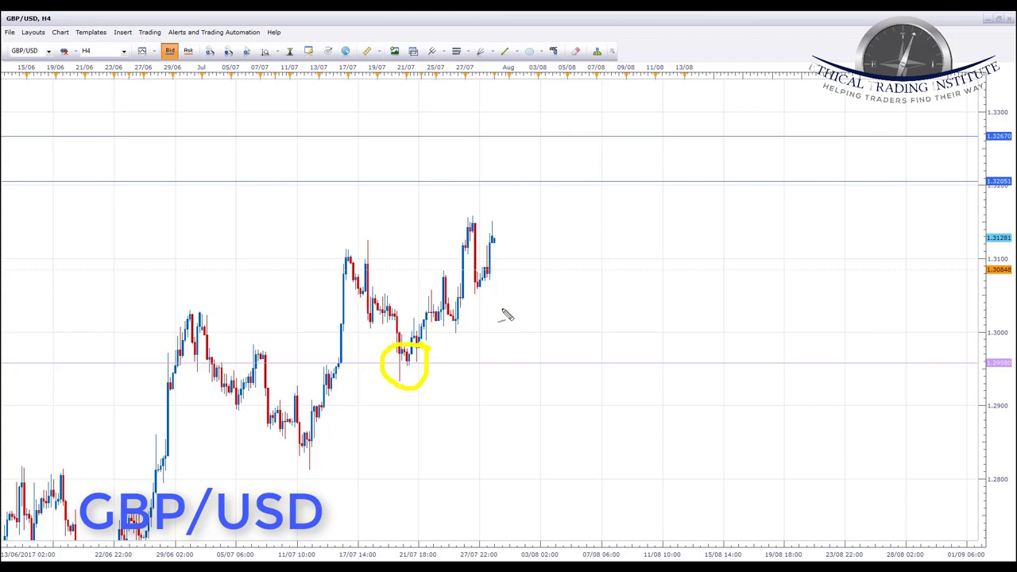
pyautogui.moveTo(501, 245); pyautogui.dragTo(521, 280)
pyautogui.moveTo(400, 388)
pyautogui.mouseDown()
pyautogui.moveTo(556, 274)
pyautogui.moveTo(530, 265)
pyautogui.moveTo(554, 202)
pyautogui.moveTo(541, 182)
pyautogui.moveTo(553, 197)
pyautogui.moveTo(554, 183)
pyautogui.mouseUp()
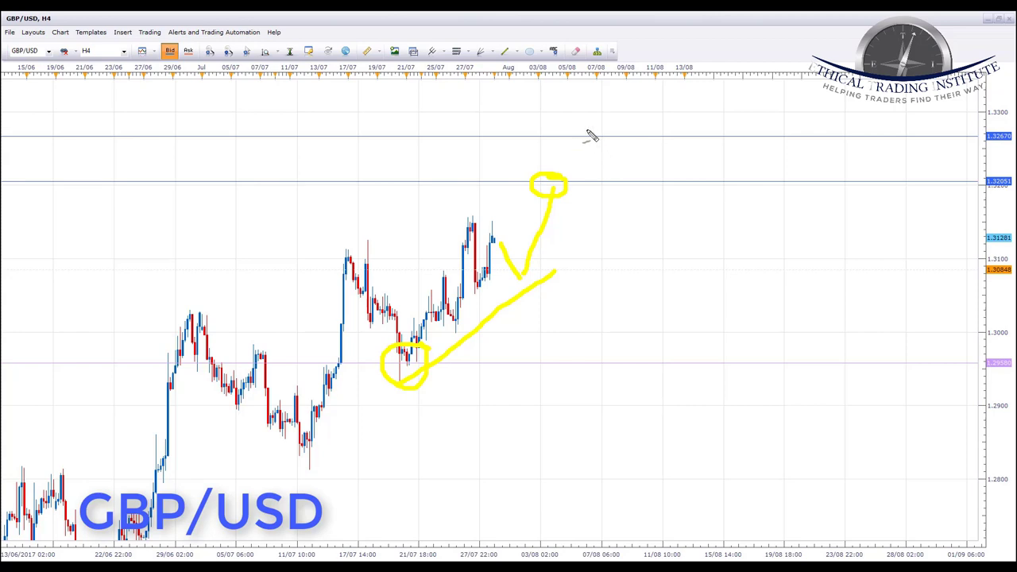
pyautogui.moveTo(569, 128)
pyautogui.mouseDown()
pyautogui.moveTo(518, 127)
pyautogui.moveTo(532, 149)
pyautogui.moveTo(560, 129)
pyautogui.mouseUp()
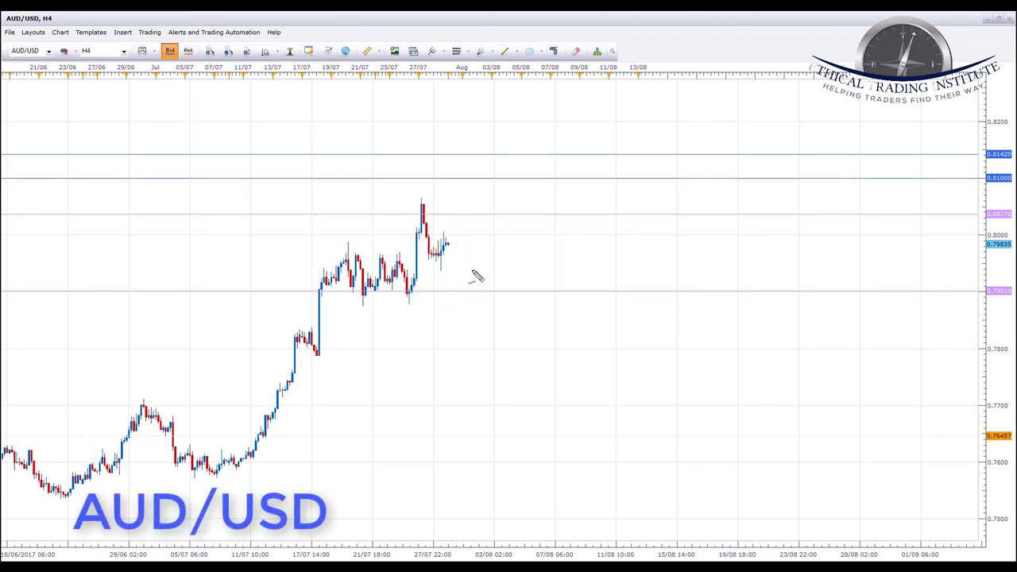
# Step: On the AUD/USD H4 chart, mark the recent high above 0.80370 with an arrow beside it, and project a rise to 0.81000 and 0.81420
pyautogui.moveTo(427, 197)
pyautogui.mouseDown()
pyautogui.moveTo(412, 211)
pyautogui.moveTo(429, 198)
pyautogui.mouseUp()
pyautogui.moveTo(285, 235); pyautogui.dragTo(360, 223)
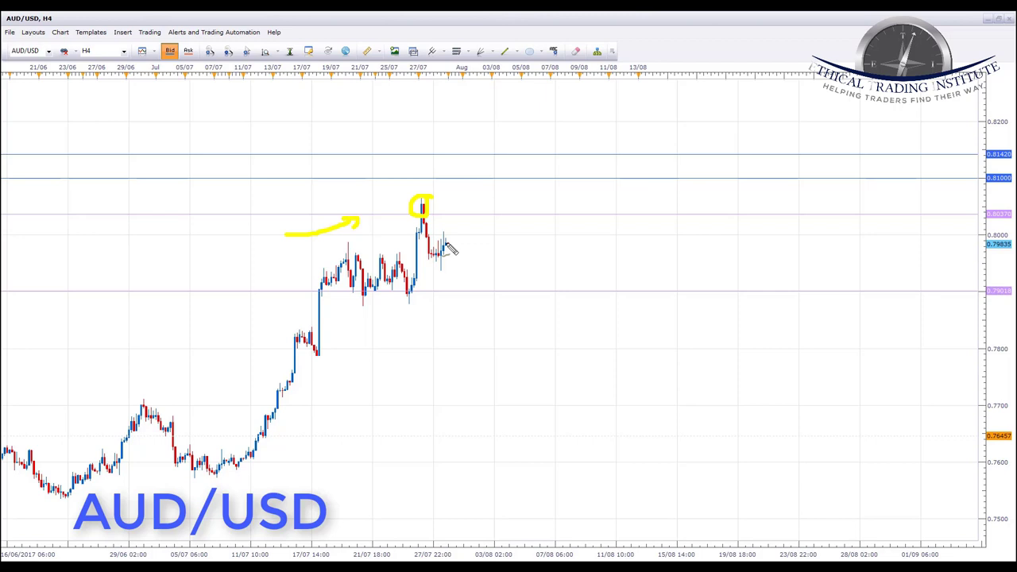
pyautogui.moveTo(446, 243)
pyautogui.mouseDown()
pyautogui.moveTo(476, 175)
pyautogui.moveTo(461, 181)
pyautogui.moveTo(473, 177)
pyautogui.mouseUp()
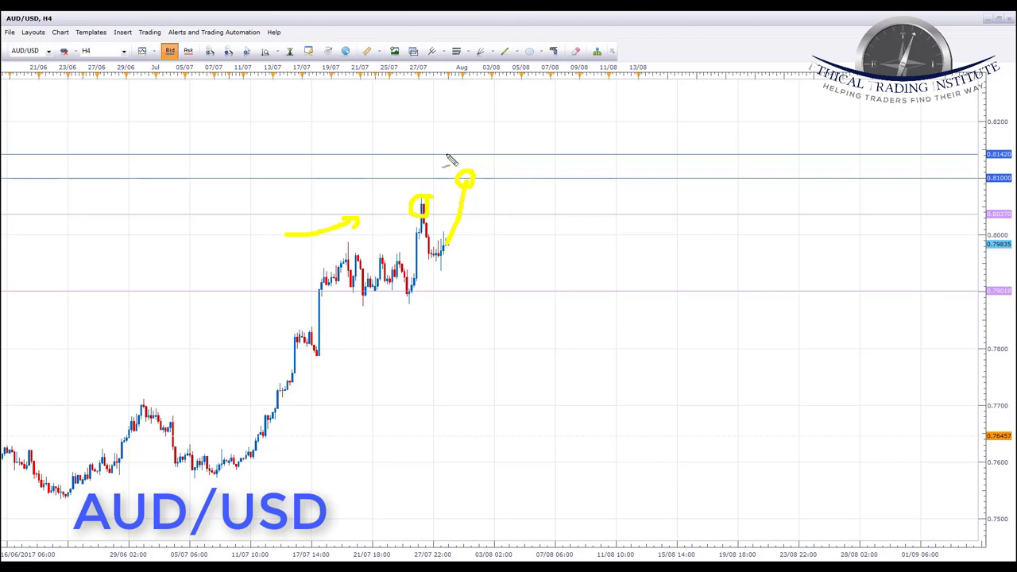
pyautogui.moveTo(450, 155); pyautogui.dragTo(516, 151)
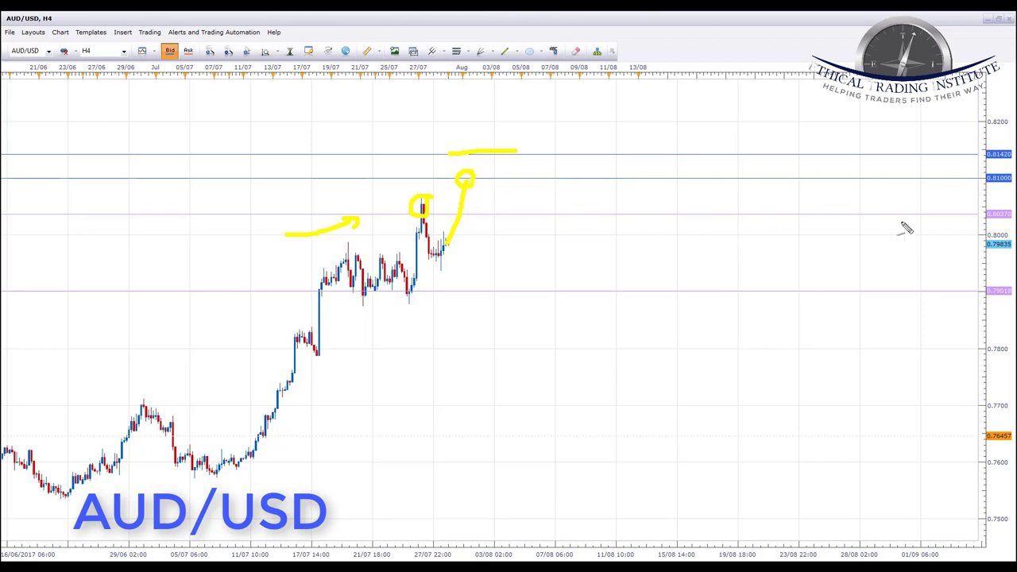
pyautogui.moveTo(1005, 167)
pyautogui.mouseDown()
pyautogui.moveTo(980, 177)
pyautogui.moveTo(1011, 170)
pyautogui.mouseUp()
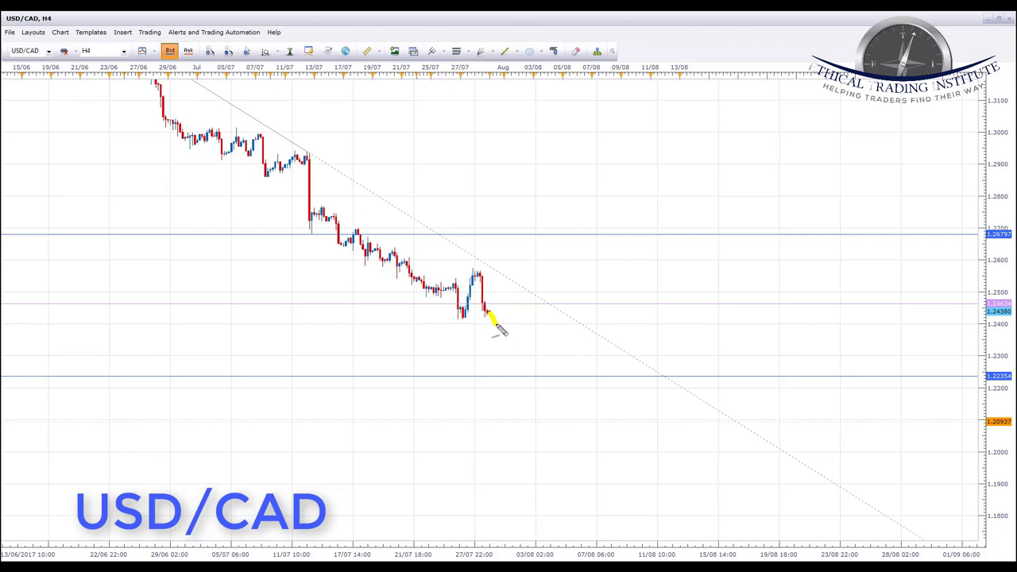
# Step: On the USD/CAD H4 chart, draw a downtrend arrow along the trendline and outline a sideways consolidation box beside the current price
pyautogui.moveTo(500, 327); pyautogui.dragTo(532, 319)
pyautogui.moveTo(350, 159)
pyautogui.mouseDown()
pyautogui.moveTo(554, 277)
pyautogui.moveTo(541, 275)
pyautogui.mouseUp()
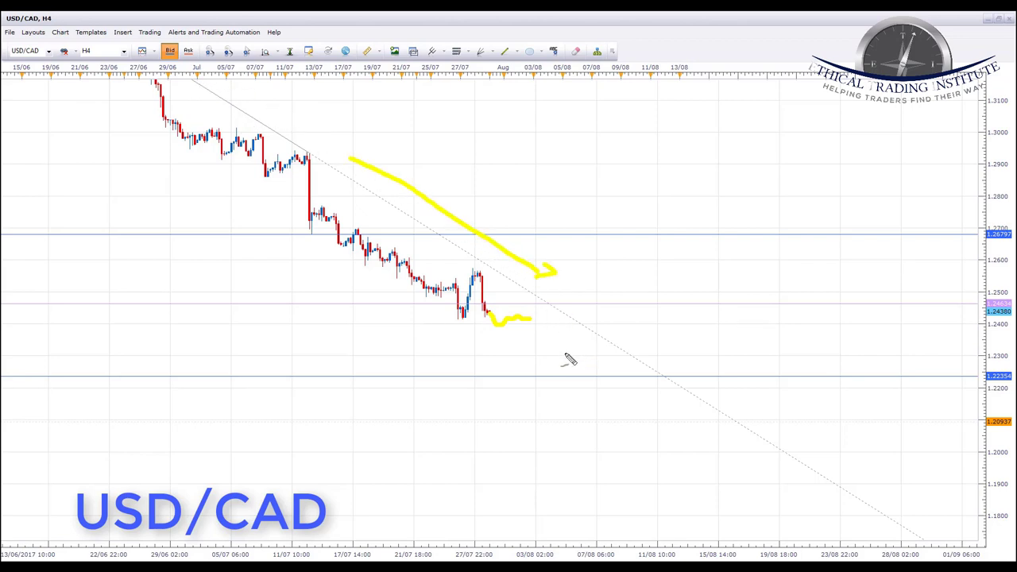
pyautogui.moveTo(529, 300)
pyautogui.mouseDown()
pyautogui.moveTo(493, 312)
pyautogui.moveTo(531, 323)
pyautogui.moveTo(530, 302)
pyautogui.mouseUp()
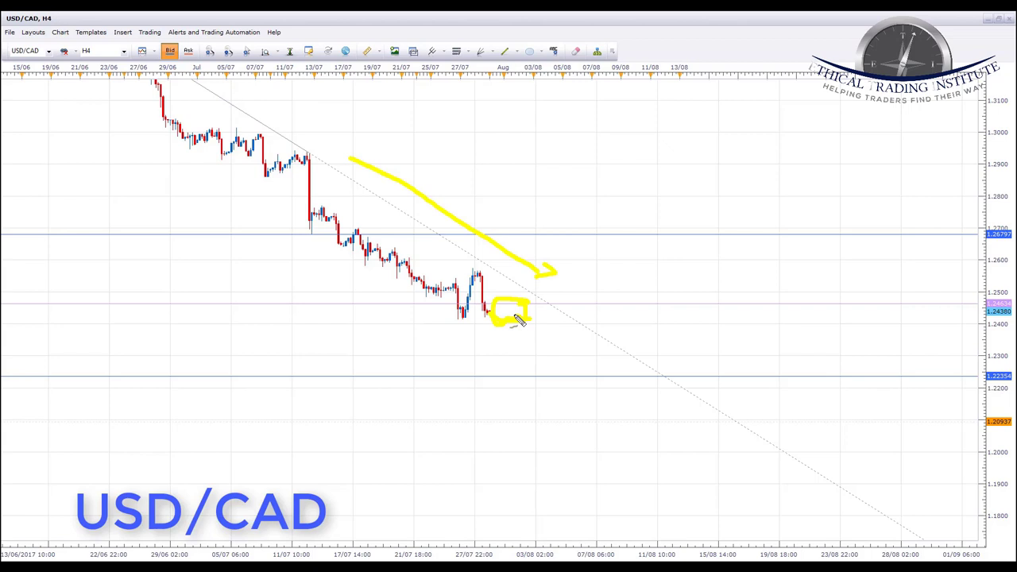
# Step: Clear the drawings on the USD/CAD H4 chart, project a stepped rise to an outlined zone around 1.26797, and mark the 1.22354 level
pyautogui.moveTo(516, 317)
pyautogui.mouseDown()
pyautogui.moveTo(530, 374)
pyautogui.moveTo(552, 362)
pyautogui.mouseUp()
pyautogui.press('e')
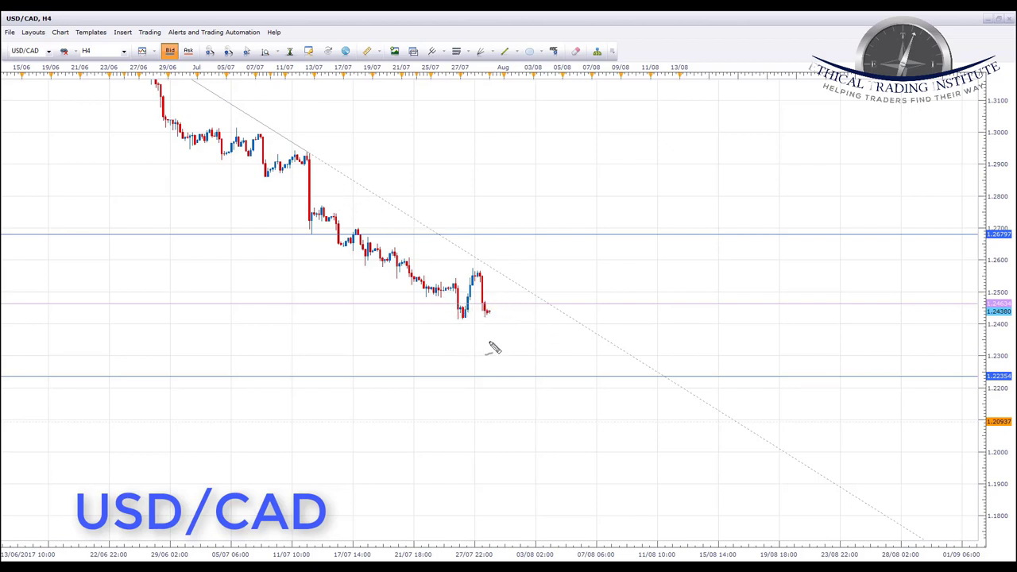
pyautogui.moveTo(493, 310)
pyautogui.mouseDown()
pyautogui.moveTo(515, 280)
pyautogui.moveTo(548, 274)
pyautogui.moveTo(554, 255)
pyautogui.moveTo(539, 221)
pyautogui.moveTo(496, 239)
pyautogui.moveTo(566, 243)
pyautogui.moveTo(550, 229)
pyautogui.mouseUp()
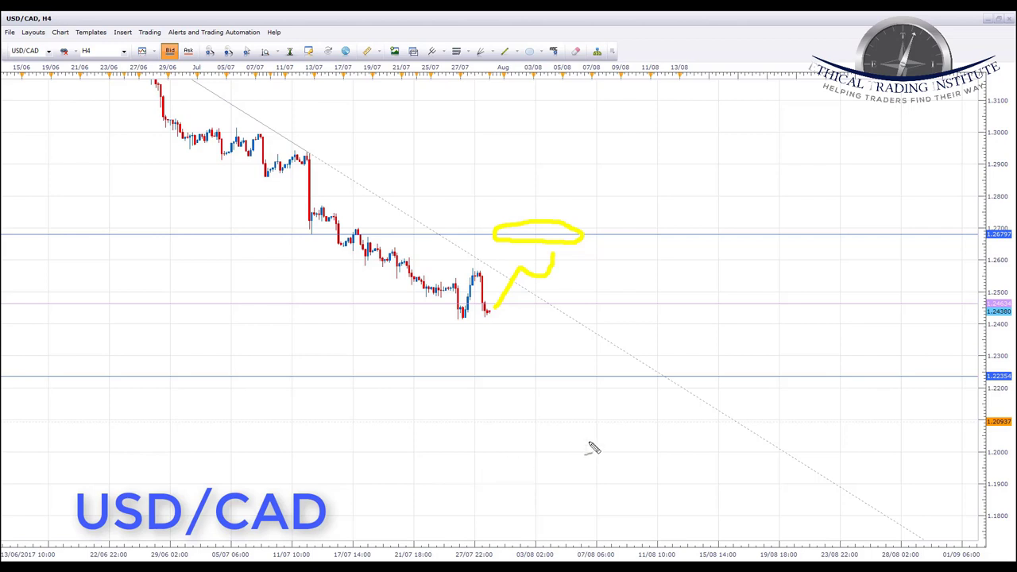
pyautogui.moveTo(439, 376)
pyautogui.mouseDown()
pyautogui.moveTo(589, 384)
pyautogui.moveTo(527, 370)
pyautogui.moveTo(452, 377)
pyautogui.mouseUp()
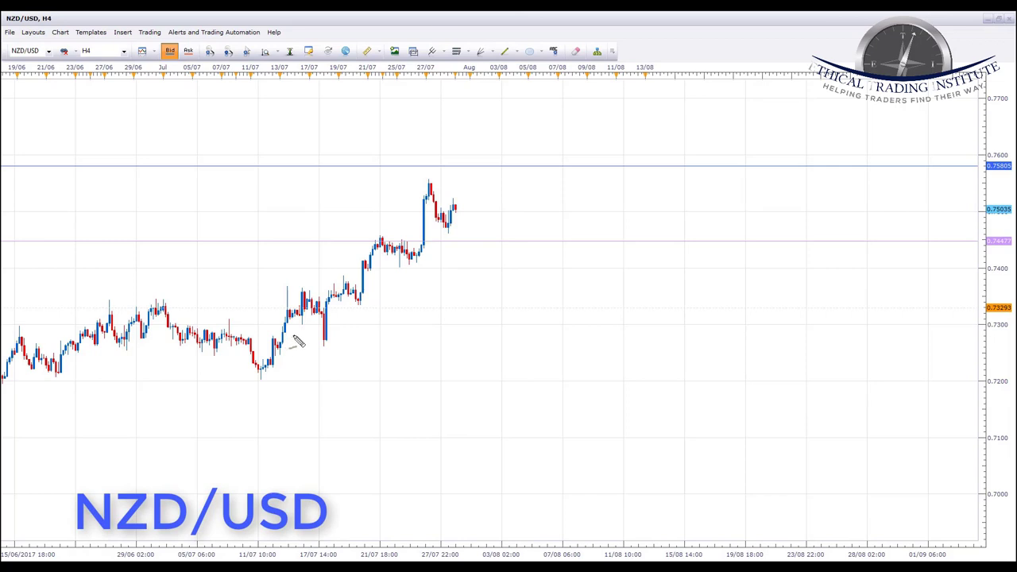
# Step: On the NZD/USD H4 chart, trace the latest rally and pullback, project a dip toward 0.74477, and mark the earlier highs near that level
pyautogui.moveTo(407, 265)
pyautogui.mouseDown()
pyautogui.moveTo(420, 251)
pyautogui.moveTo(427, 193)
pyautogui.moveTo(449, 224)
pyautogui.mouseUp()
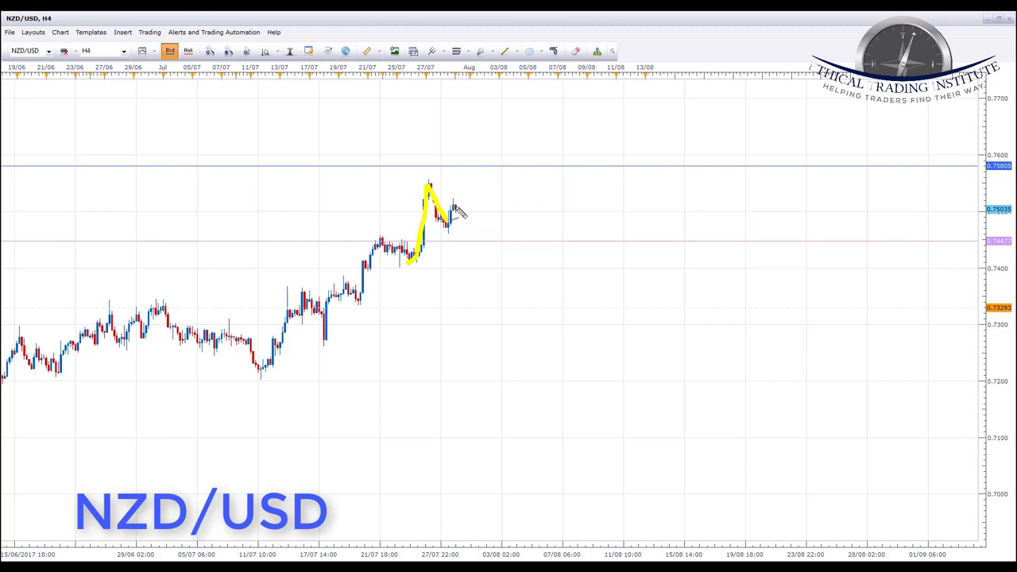
pyautogui.moveTo(458, 211); pyautogui.dragTo(473, 235)
pyautogui.moveTo(387, 229)
pyautogui.mouseDown()
pyautogui.moveTo(367, 243)
pyautogui.moveTo(404, 239)
pyautogui.moveTo(386, 228)
pyautogui.mouseUp()
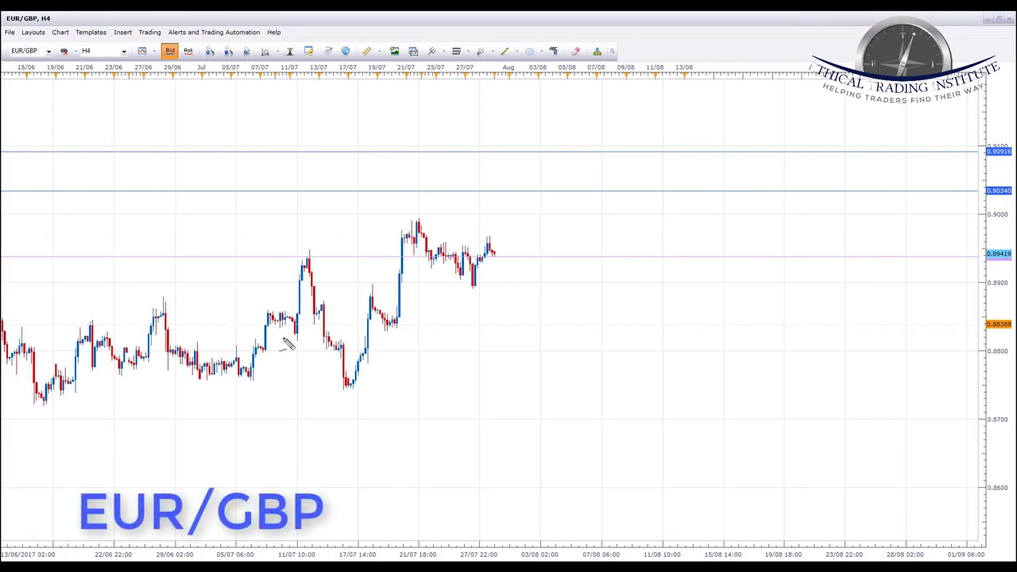
# Step: On the EUR/GBP H4 chart, circle the two recent swing highs and two swing lows, and trace the pullback from the latest peak
pyautogui.moveTo(379, 279); pyautogui.dragTo(367, 284)
pyautogui.moveTo(422, 217); pyautogui.dragTo(416, 222)
pyautogui.moveTo(399, 321); pyautogui.dragTo(390, 325)
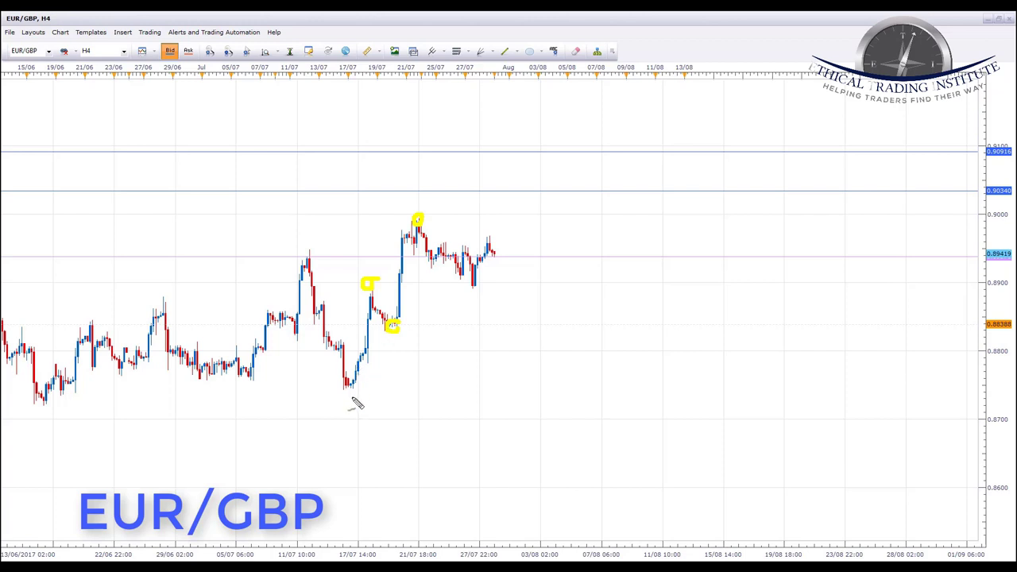
pyautogui.moveTo(350, 393); pyautogui.dragTo(348, 390)
pyautogui.moveTo(416, 230); pyautogui.dragTo(471, 281)
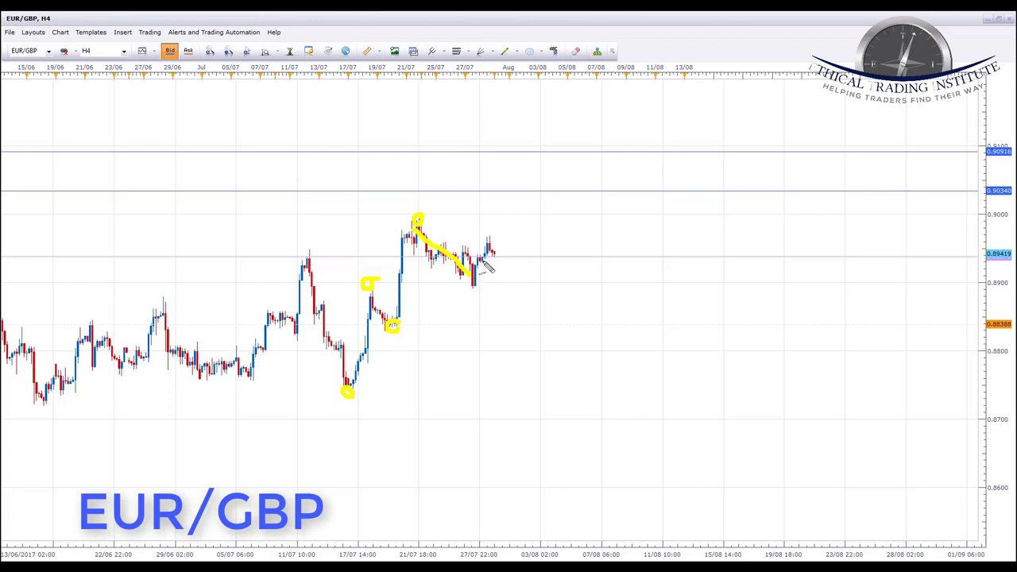
# Step: Underline the earlier EUR/GBP high near 11/07 and highlight the 0.90340 and 0.90916 levels beyond the current price
pyautogui.moveTo(278, 256); pyautogui.dragTo(346, 256)
pyautogui.moveTo(493, 191); pyautogui.dragTo(566, 192)
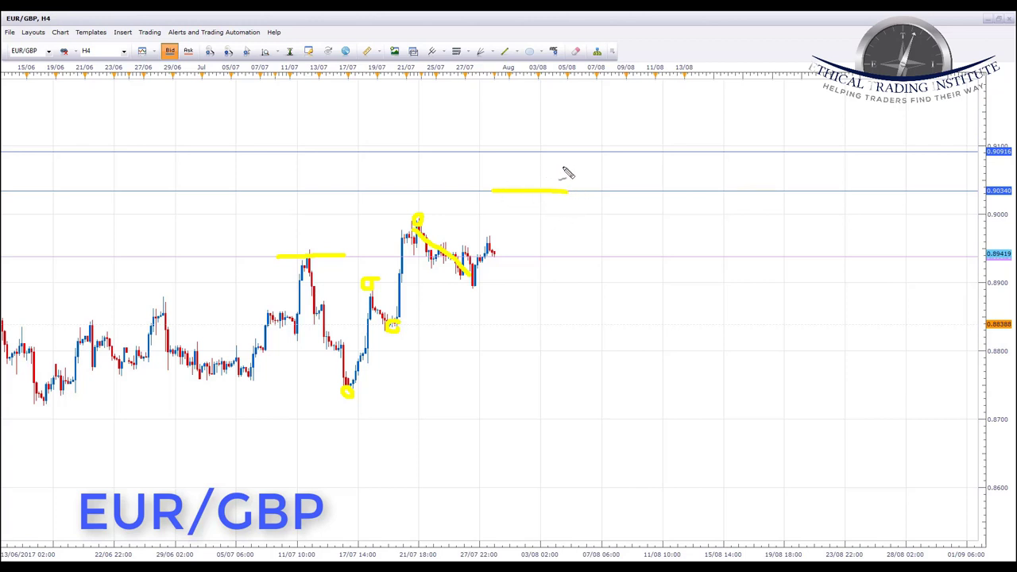
pyautogui.moveTo(497, 149); pyautogui.dragTo(586, 150)
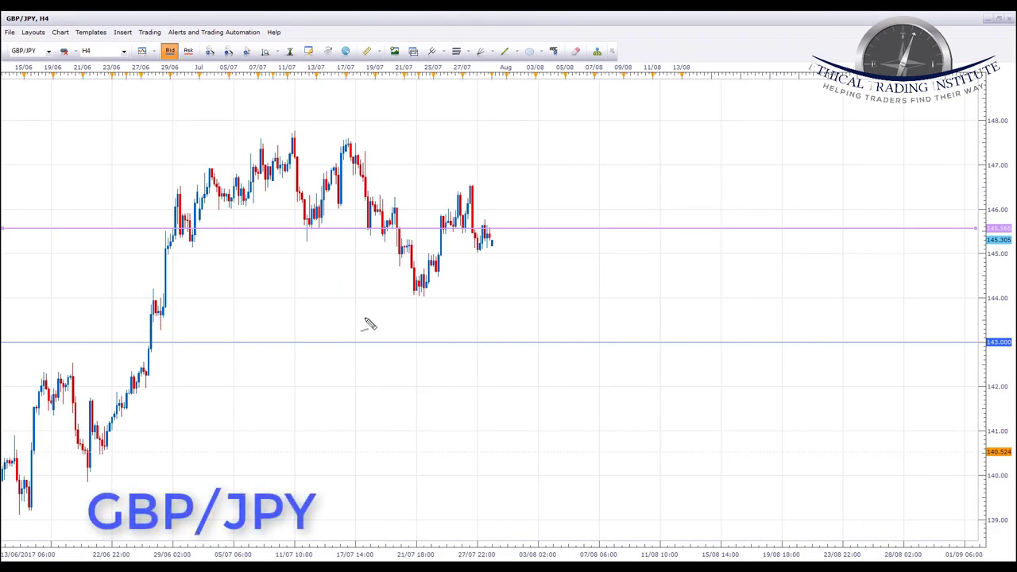
# Step: On the GBP/JPY H4 chart, trace the recent rally and drop from its circled high, and mark the price touches along the 145.565 level
pyautogui.moveTo(417, 288); pyautogui.dragTo(461, 218)
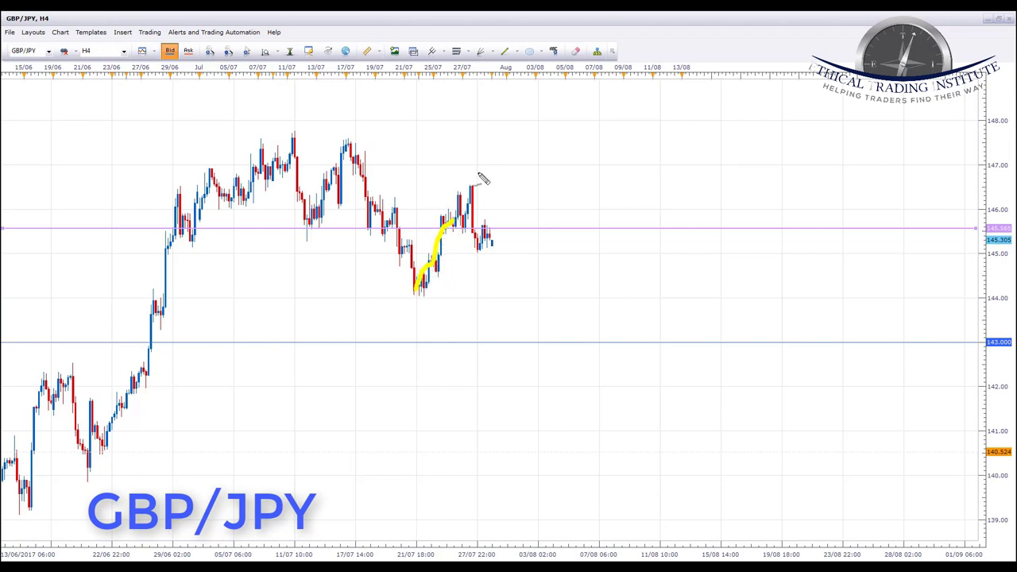
pyautogui.moveTo(481, 178)
pyautogui.mouseDown()
pyautogui.moveTo(465, 175)
pyautogui.moveTo(460, 192)
pyautogui.moveTo(473, 188)
pyautogui.moveTo(475, 229)
pyautogui.mouseUp()
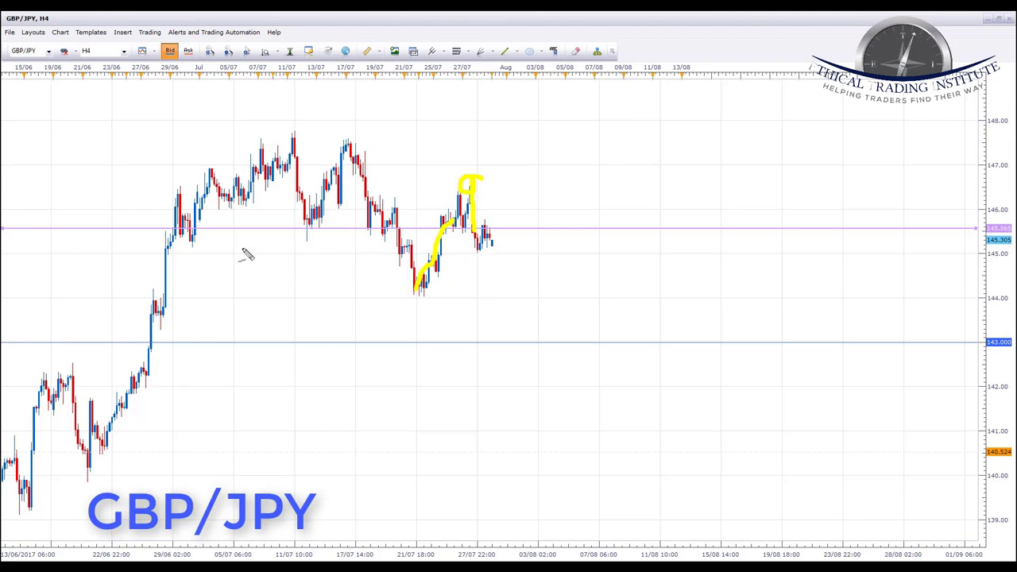
pyautogui.moveTo(194, 232)
pyautogui.mouseDown()
pyautogui.moveTo(177, 228)
pyautogui.moveTo(181, 239)
pyautogui.moveTo(199, 233)
pyautogui.mouseUp()
pyautogui.moveTo(311, 229)
pyautogui.mouseDown()
pyautogui.moveTo(296, 232)
pyautogui.moveTo(390, 228)
pyautogui.mouseUp()
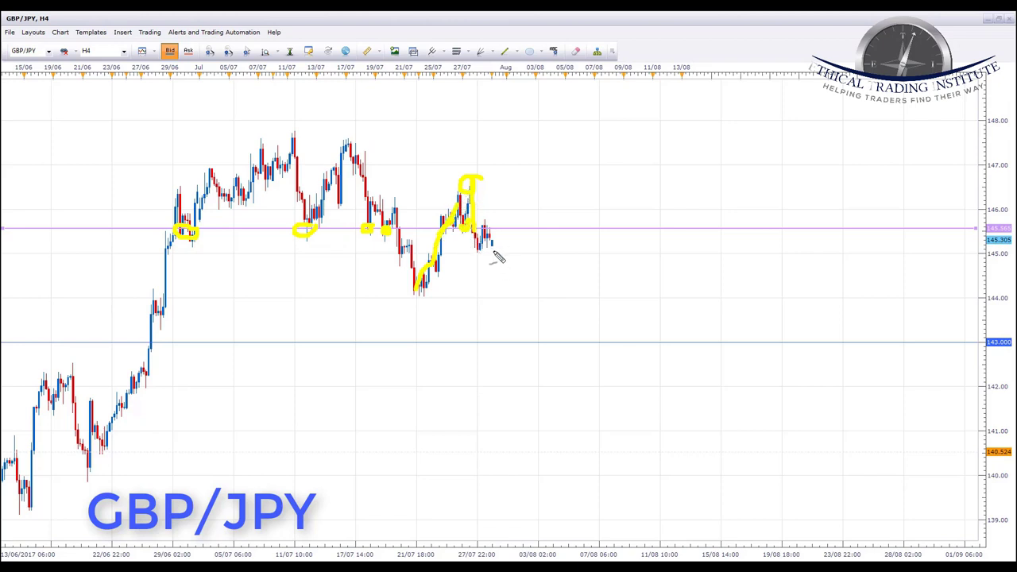
pyautogui.moveTo(491, 221)
pyautogui.mouseDown()
pyautogui.moveTo(479, 224)
pyautogui.moveTo(492, 240)
pyautogui.moveTo(491, 220)
pyautogui.mouseUp()
# Step: Clear the GBP/JPY drawings and circle the 143.000 level label
pyautogui.press('Escape')
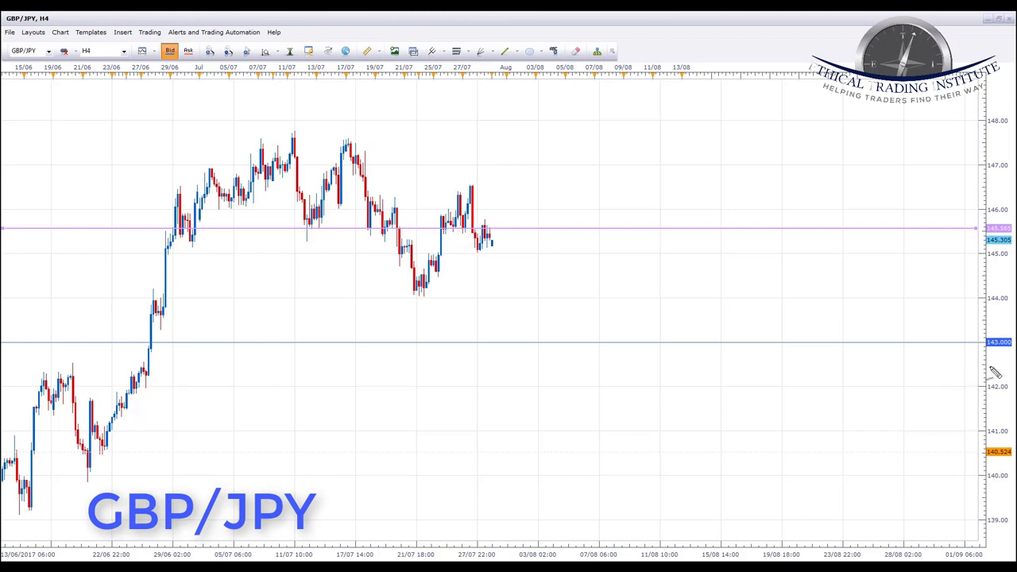
pyautogui.moveTo(1000, 330)
pyautogui.mouseDown()
pyautogui.moveTo(972, 352)
pyautogui.moveTo(1013, 350)
pyautogui.mouseUp()
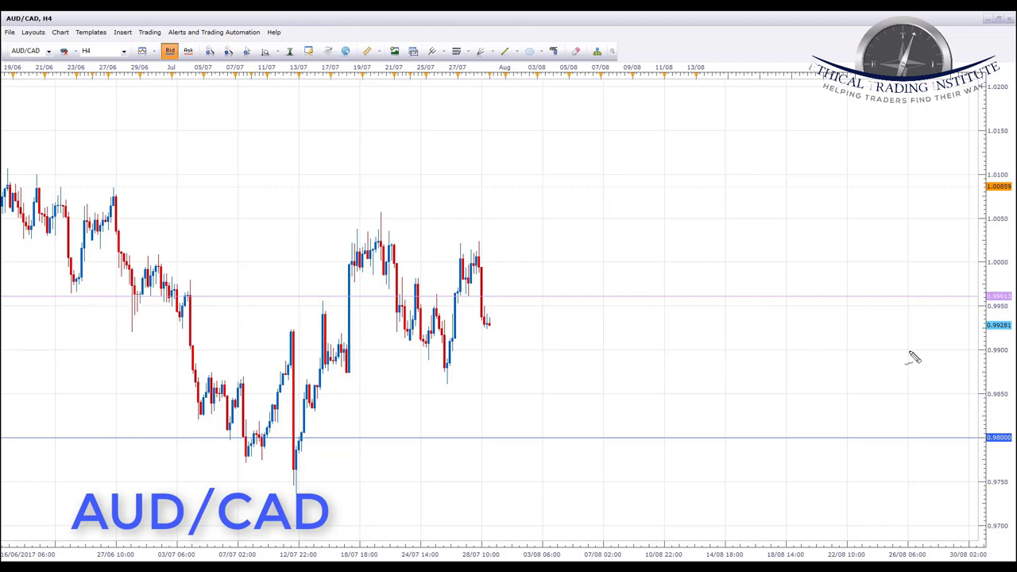
# Step: On the AUD/CAD H4 chart, circle the 0.99613 label, mark the touches on that level, and trace the price swings through it
pyautogui.click(995, 293)
pyautogui.moveTo(88, 293)
pyautogui.mouseDown()
pyautogui.moveTo(136, 295)
pyautogui.moveTo(175, 319)
pyautogui.moveTo(204, 295)
pyautogui.moveTo(193, 290)
pyautogui.moveTo(197, 301)
pyautogui.mouseUp()
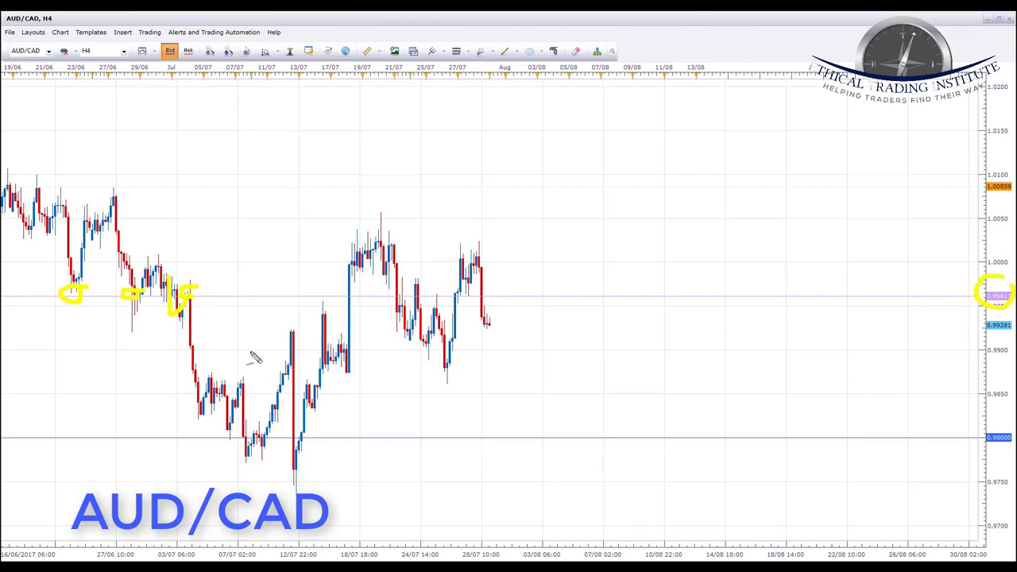
pyautogui.moveTo(351, 337); pyautogui.dragTo(357, 262)
pyautogui.moveTo(311, 299); pyautogui.dragTo(398, 299)
pyautogui.moveTo(354, 264)
pyautogui.mouseDown()
pyautogui.moveTo(391, 270)
pyautogui.moveTo(403, 327)
pyautogui.moveTo(415, 298)
pyautogui.moveTo(434, 299)
pyautogui.mouseUp()
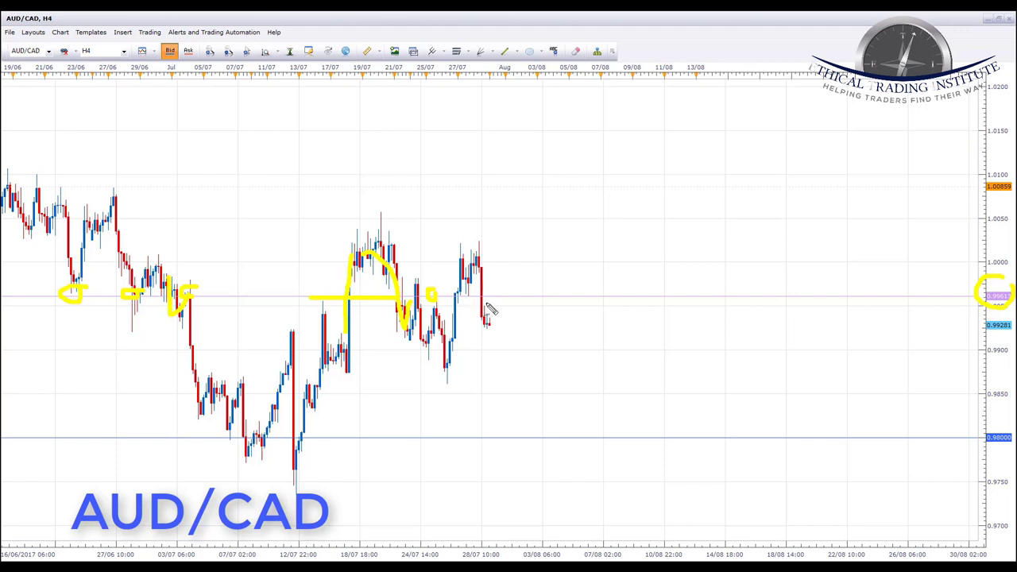
pyautogui.moveTo(480, 256); pyautogui.dragTo(486, 326)
# Step: Clear the AUD/CAD drawings, project a rise to a circled retest of 0.99613, and mark the 0.98000 level label
pyautogui.press('Escape')
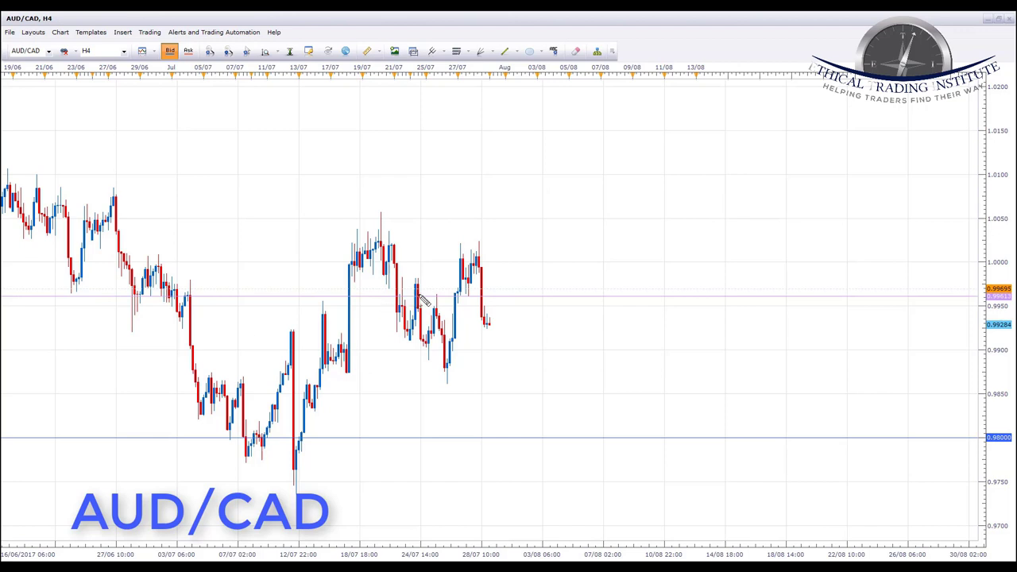
pyautogui.moveTo(489, 326)
pyautogui.mouseDown()
pyautogui.moveTo(522, 295)
pyautogui.moveTo(500, 306)
pyautogui.moveTo(522, 301)
pyautogui.mouseUp()
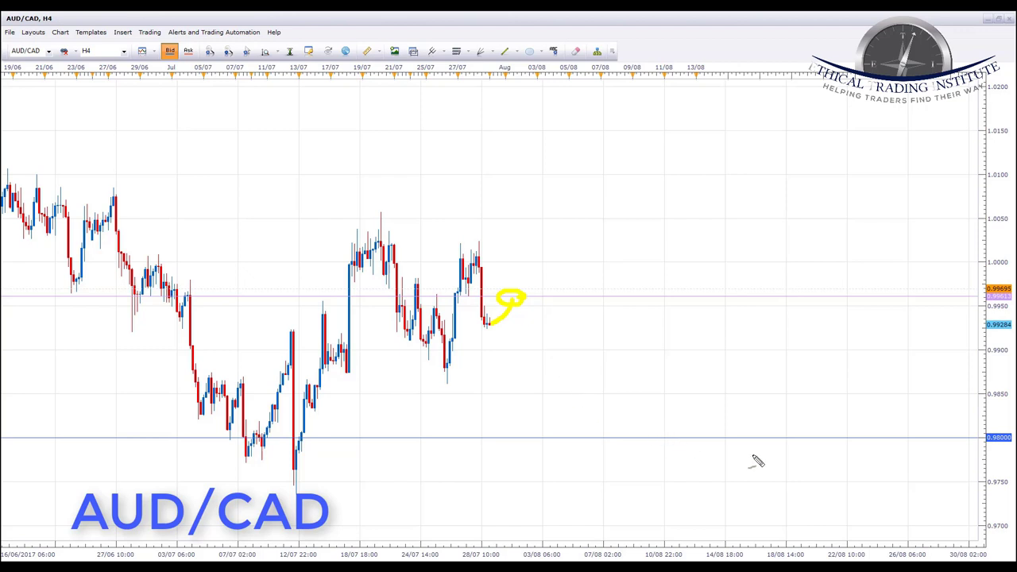
pyautogui.moveTo(1012, 432)
pyautogui.mouseDown()
pyautogui.moveTo(972, 445)
pyautogui.moveTo(1008, 433)
pyautogui.mouseUp()
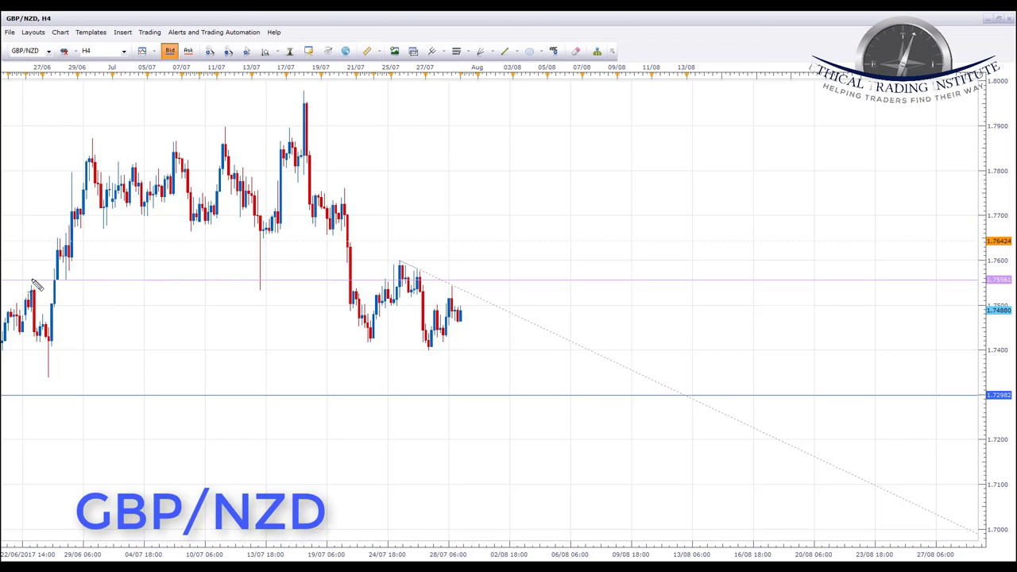
# Step: On the GBP/NZD H4 chart, circle the 13/07 low and underline the break at 1.75561, and circle the three highs along the descending trendline
pyautogui.moveTo(274, 269)
pyautogui.mouseDown()
pyautogui.moveTo(237, 284)
pyautogui.moveTo(271, 280)
pyautogui.moveTo(275, 269)
pyautogui.moveTo(374, 282)
pyautogui.mouseUp()
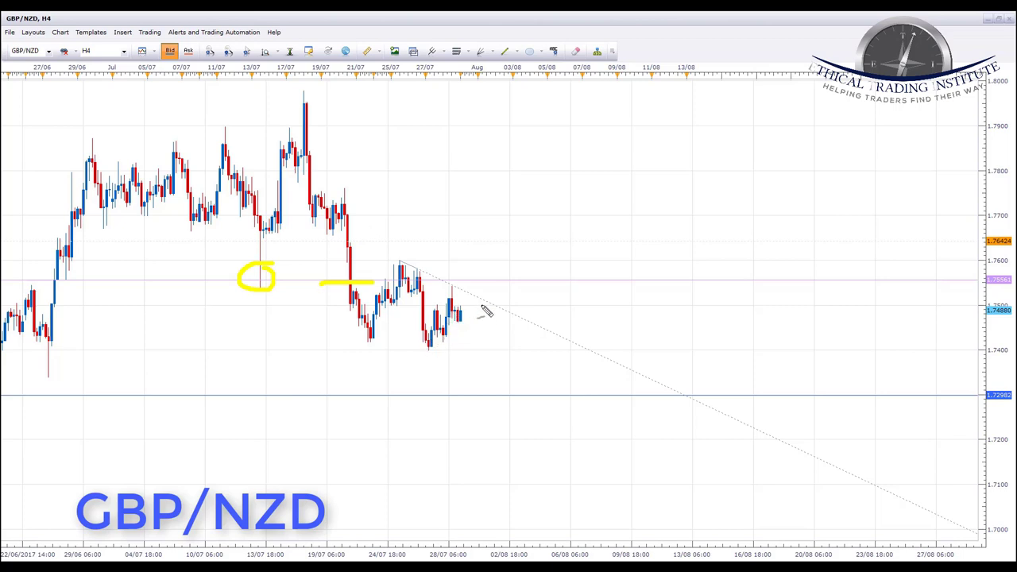
pyautogui.moveTo(467, 279)
pyautogui.mouseDown()
pyautogui.moveTo(447, 278)
pyautogui.moveTo(466, 293)
pyautogui.moveTo(399, 260)
pyautogui.mouseUp()
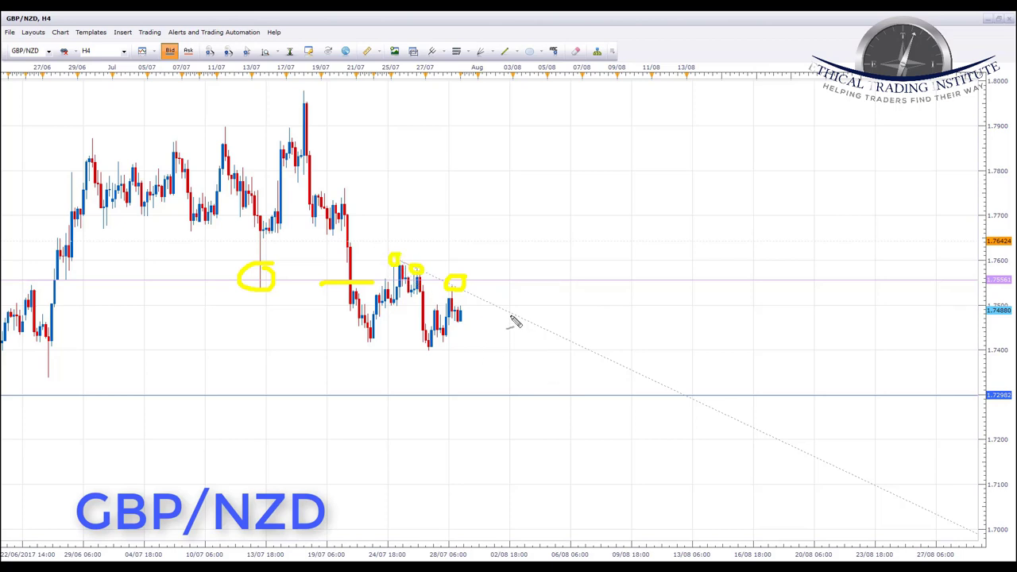